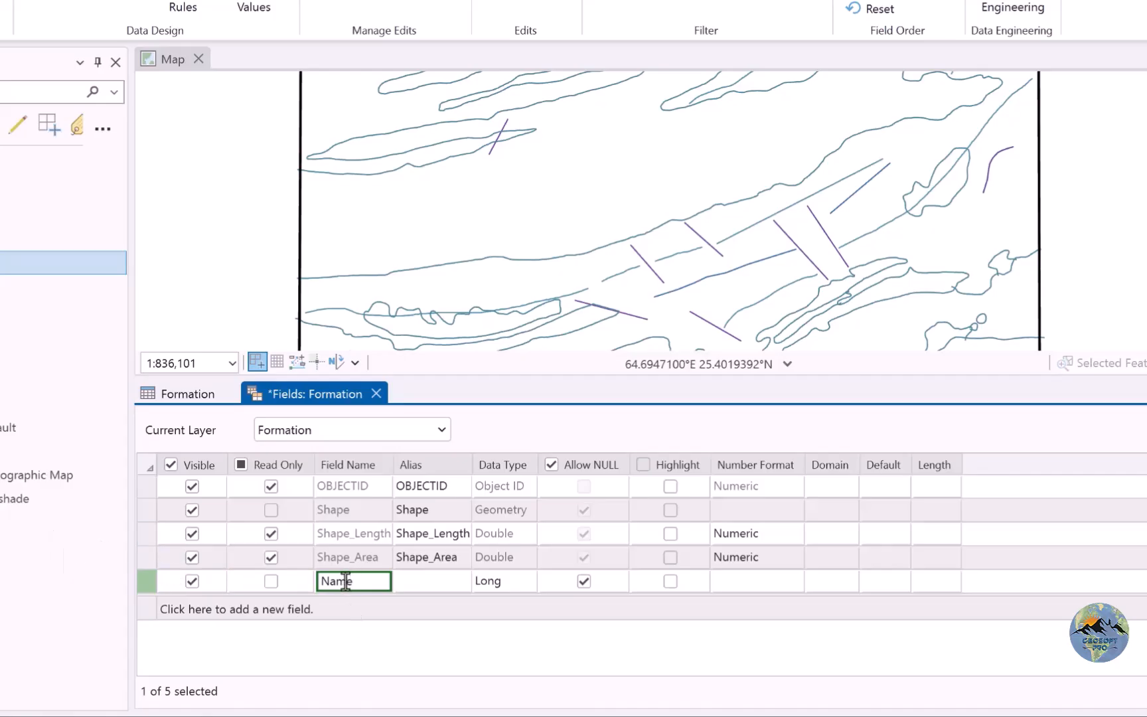
Set the new Name field's data type to Text, save the field edits and close the Formation layer's fields view.
click(503, 587)
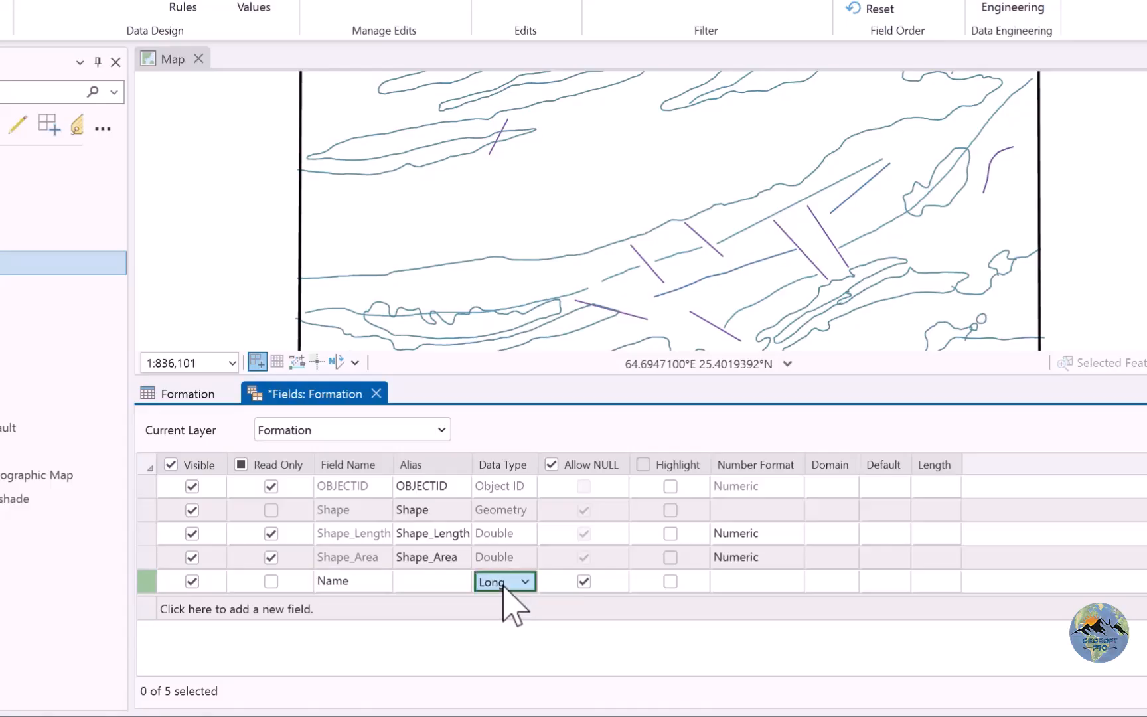
click(505, 585)
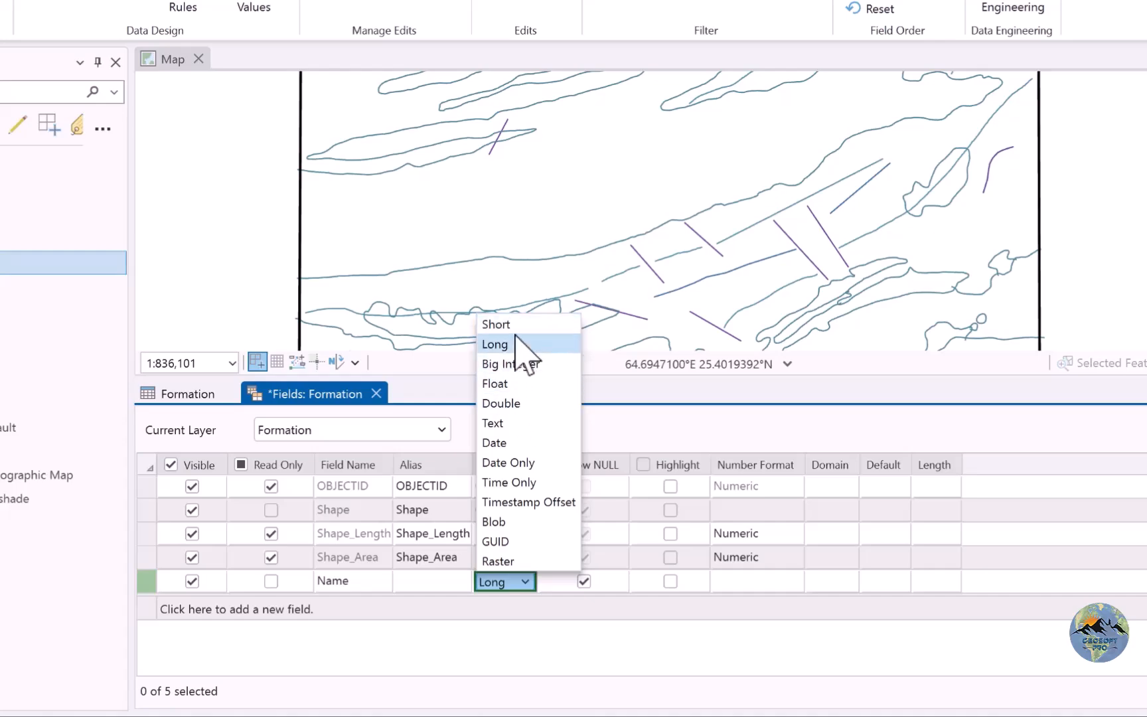
click(510, 425)
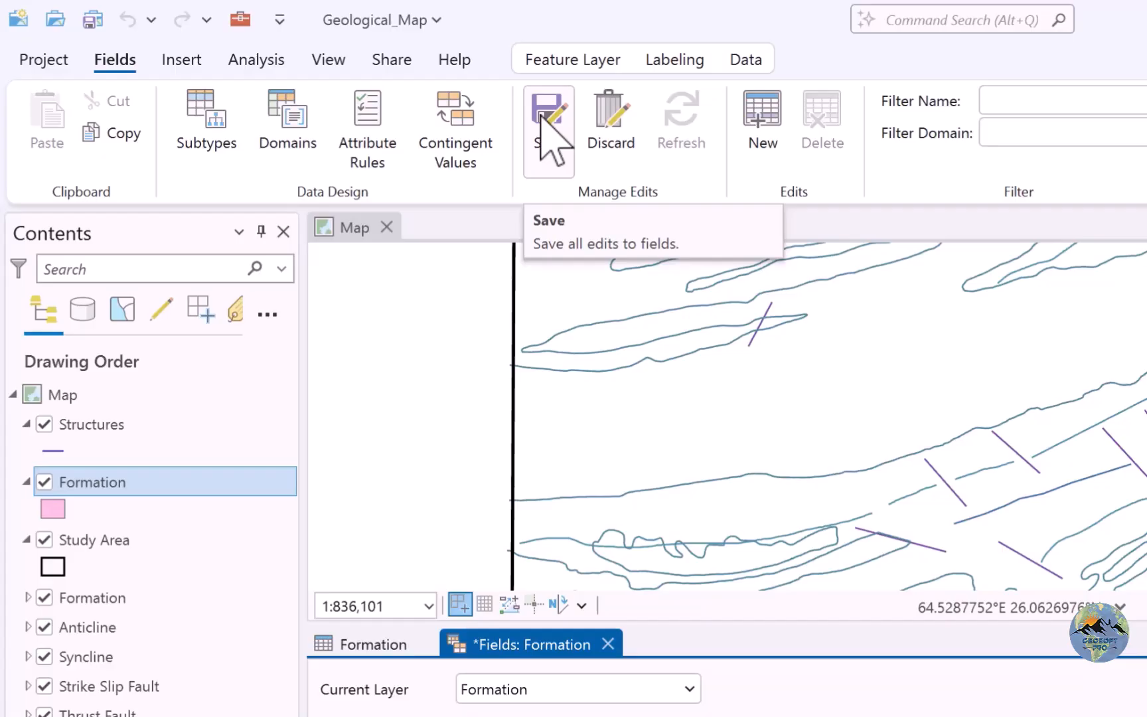
click(541, 116)
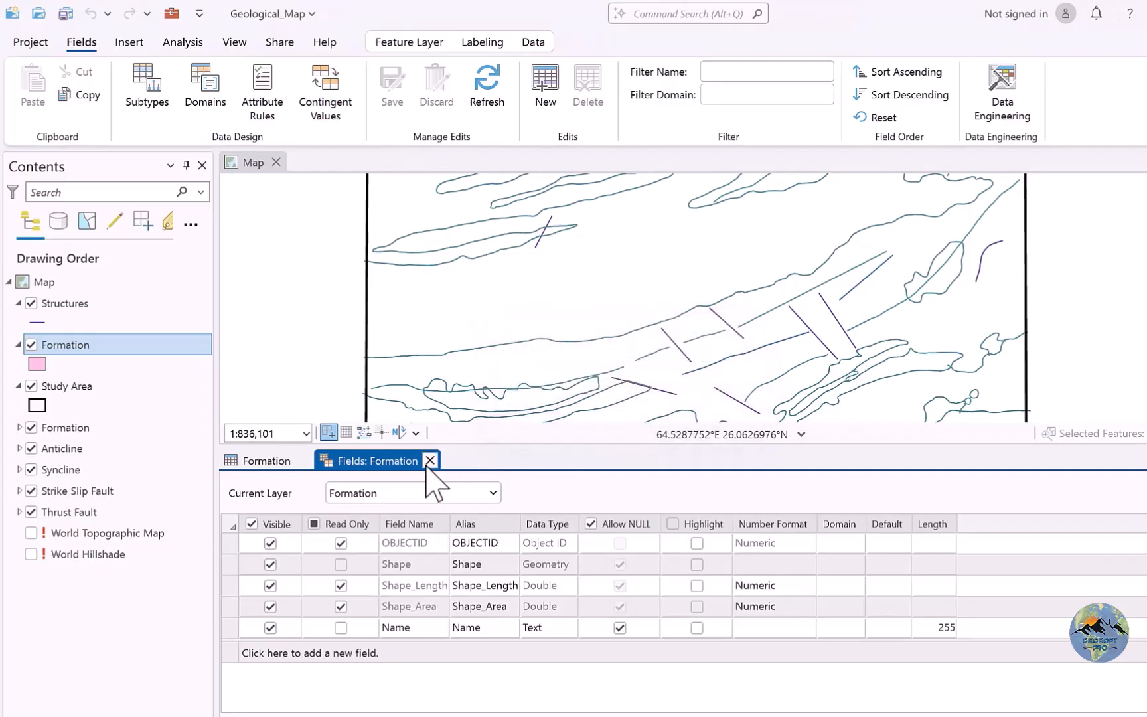
click(430, 460)
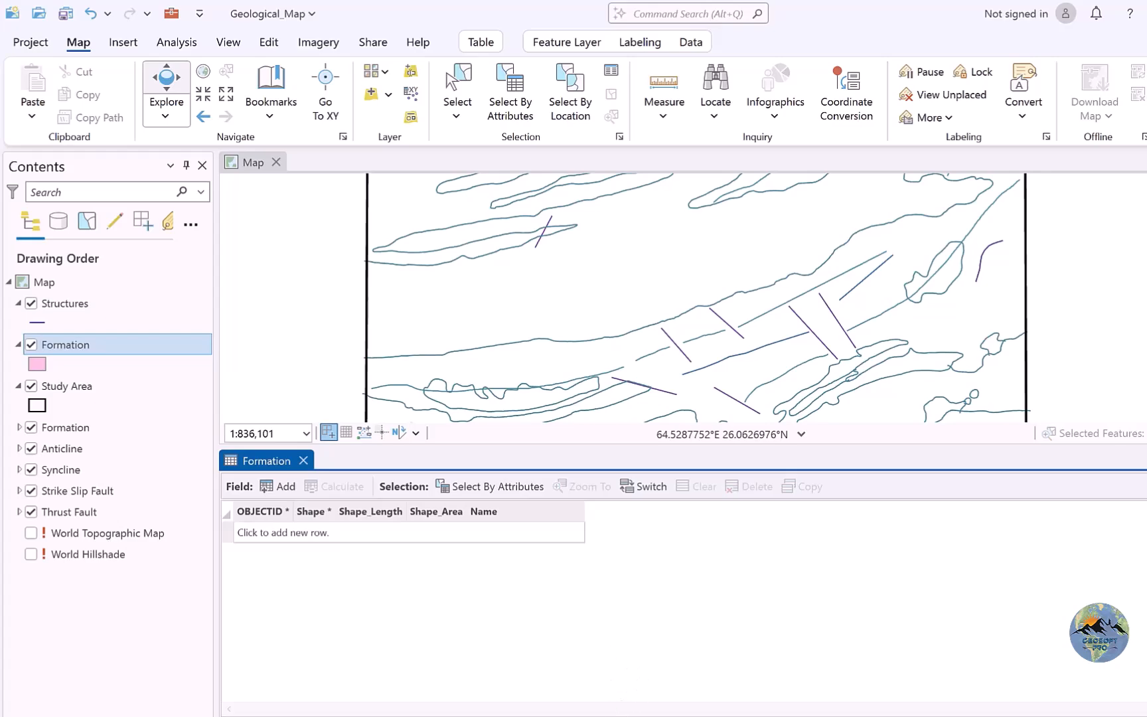
Switch to File Explorer and go up from the Map Linework Kmz folder to the Digitization folder.
mouse_move(437, 716)
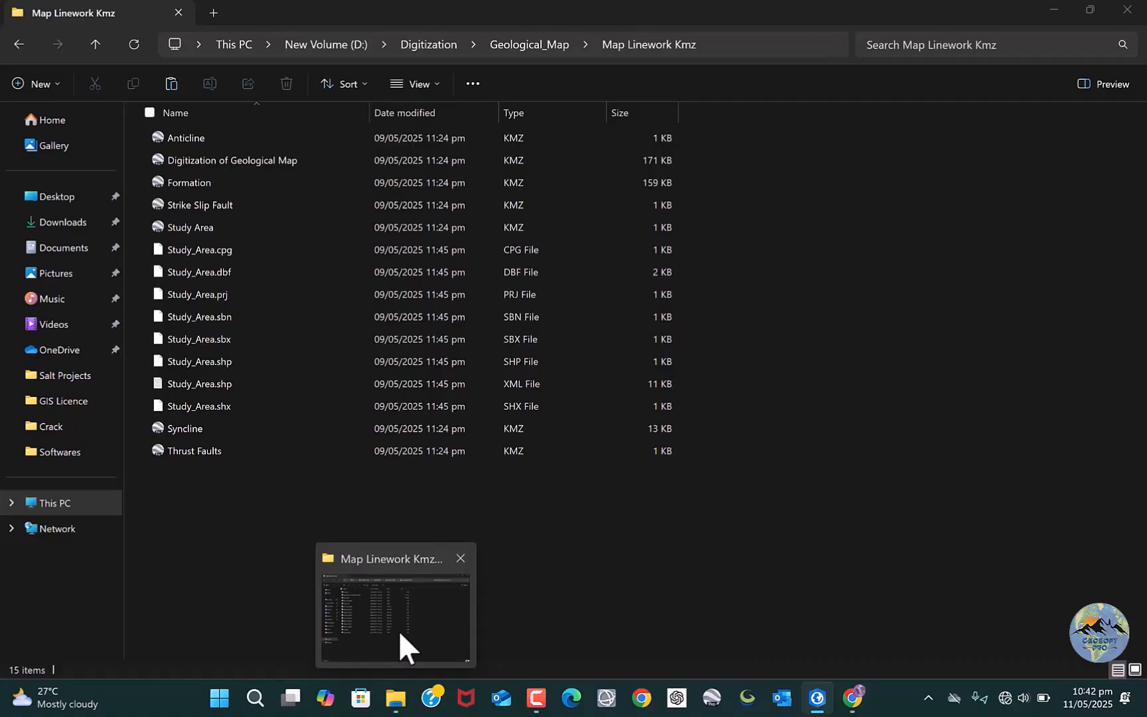
click(398, 630)
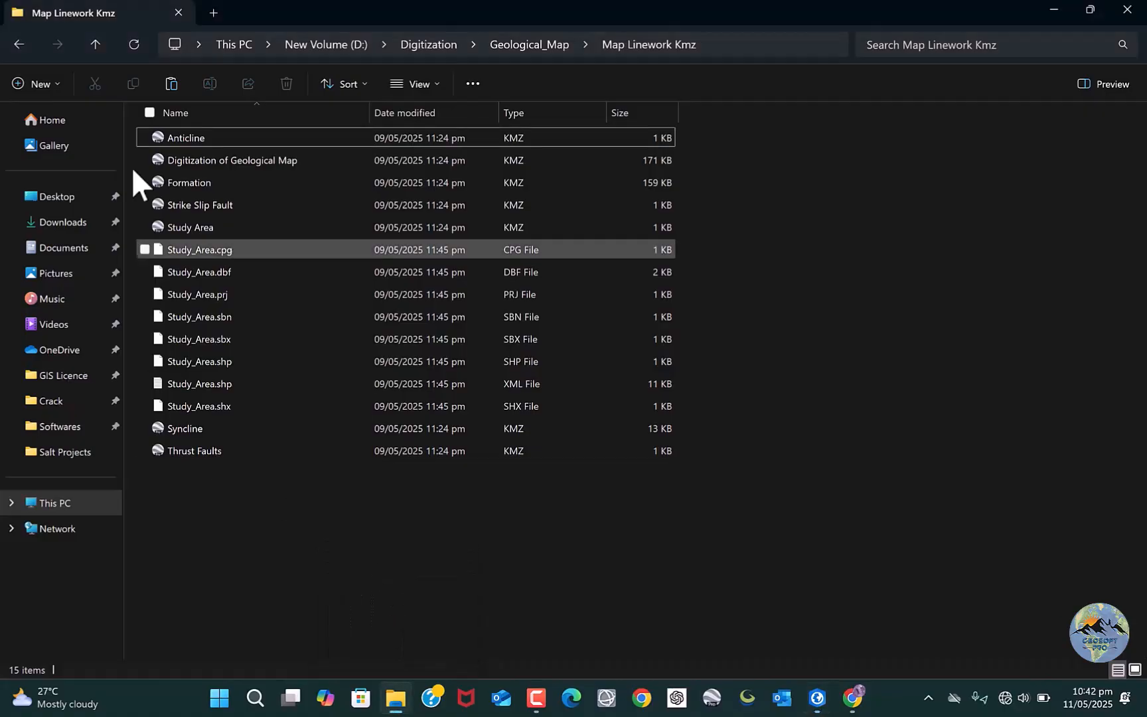
click(97, 45)
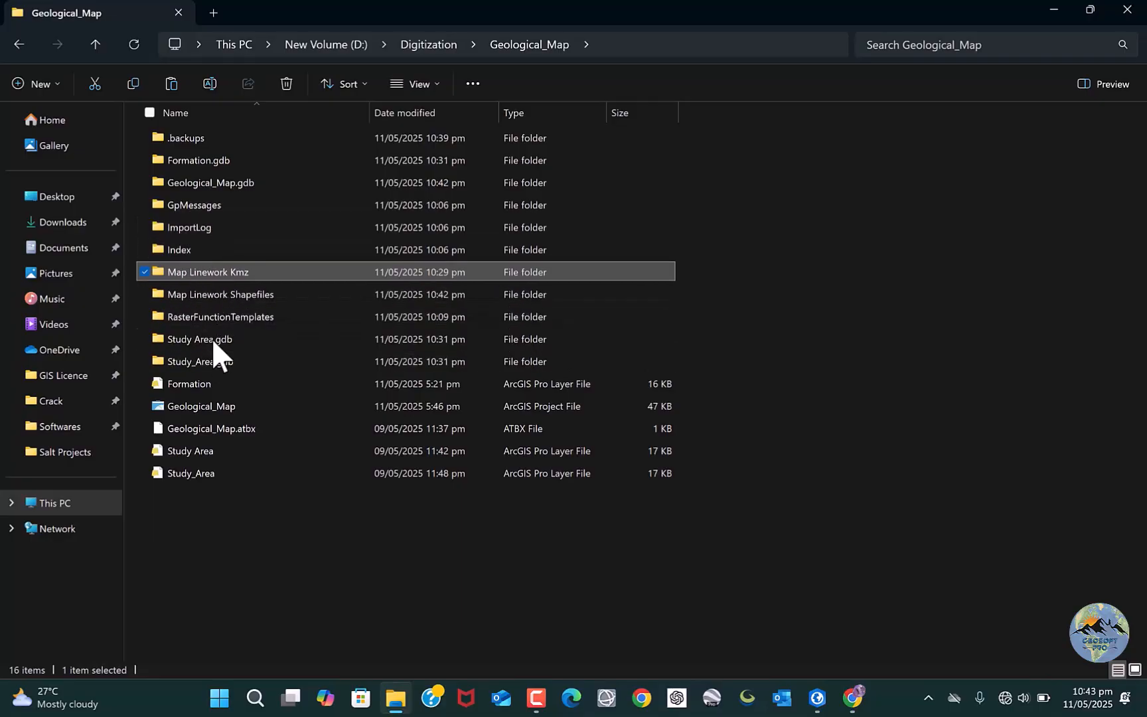
key(Return)
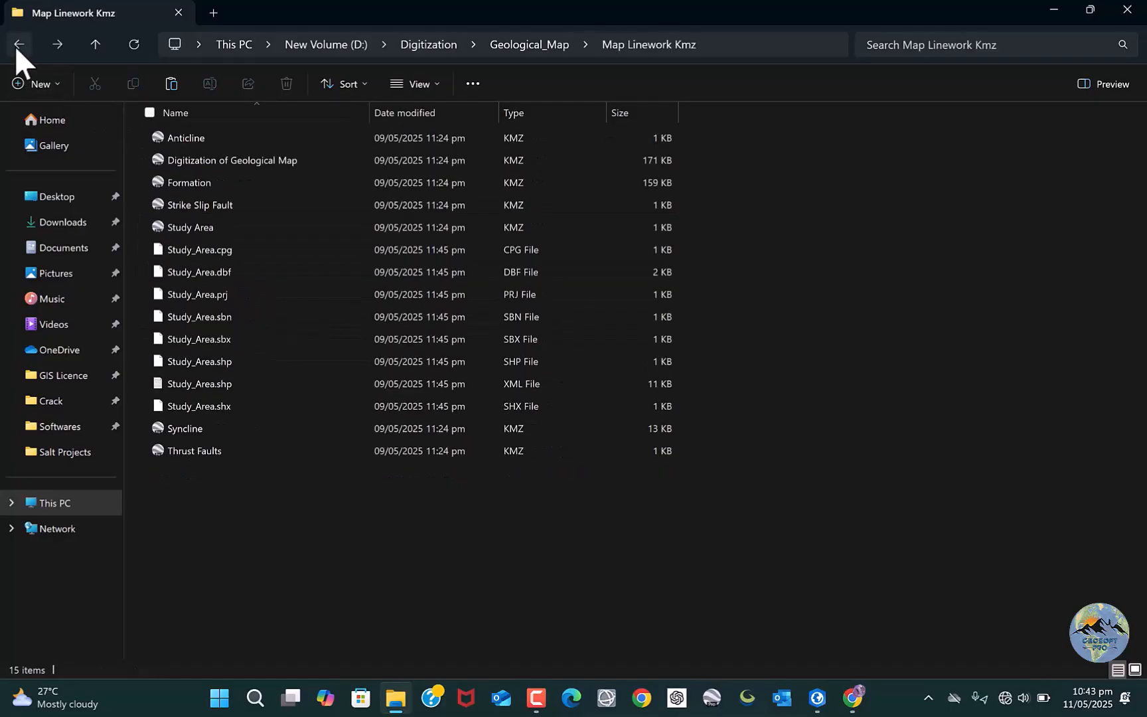
click(18, 44)
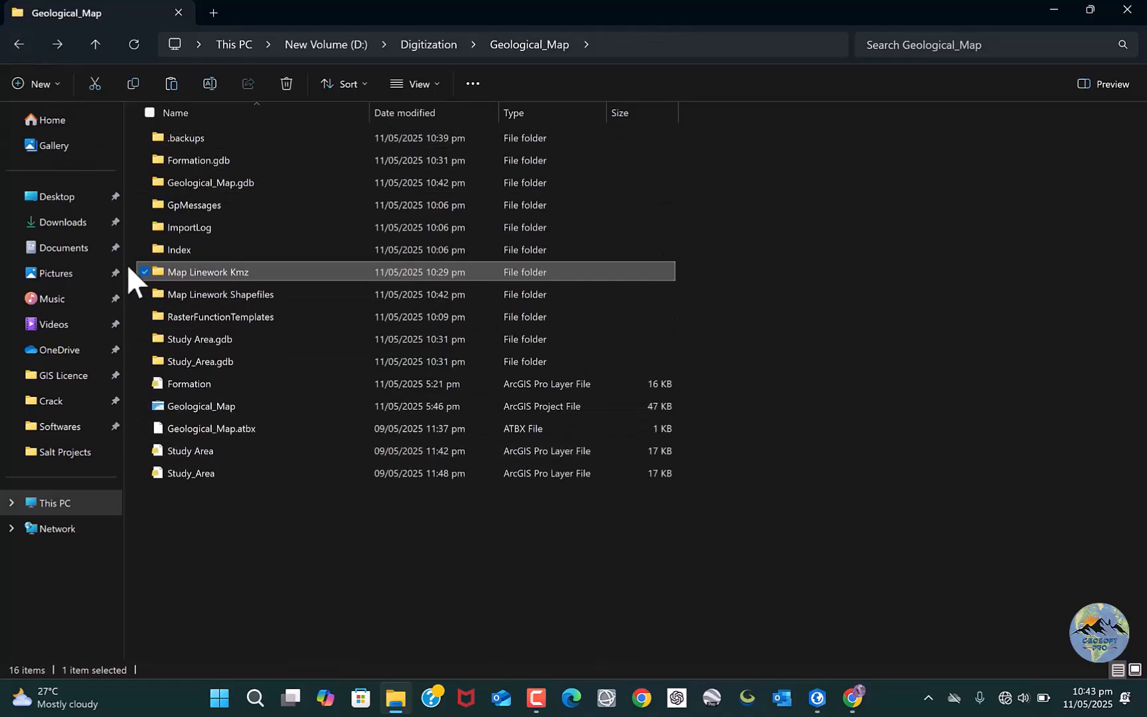
click(23, 38)
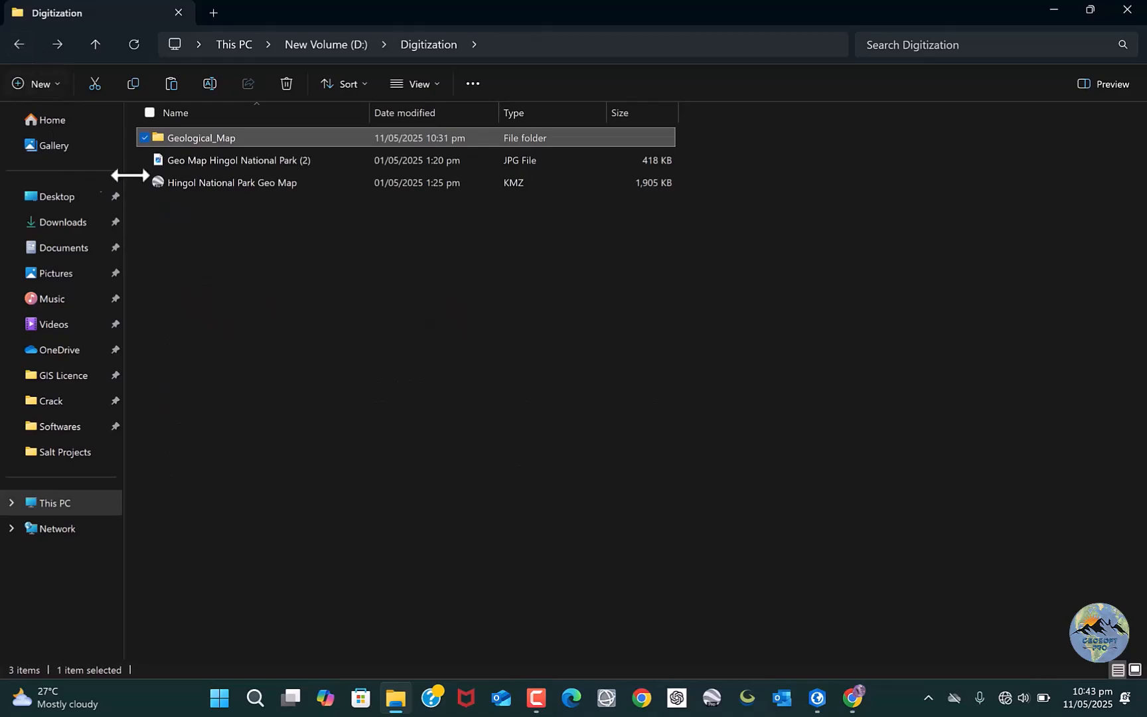
Open the image Geo Map Hingol National Park (2) full screen and examine the formations in its Index legend.
click(181, 160)
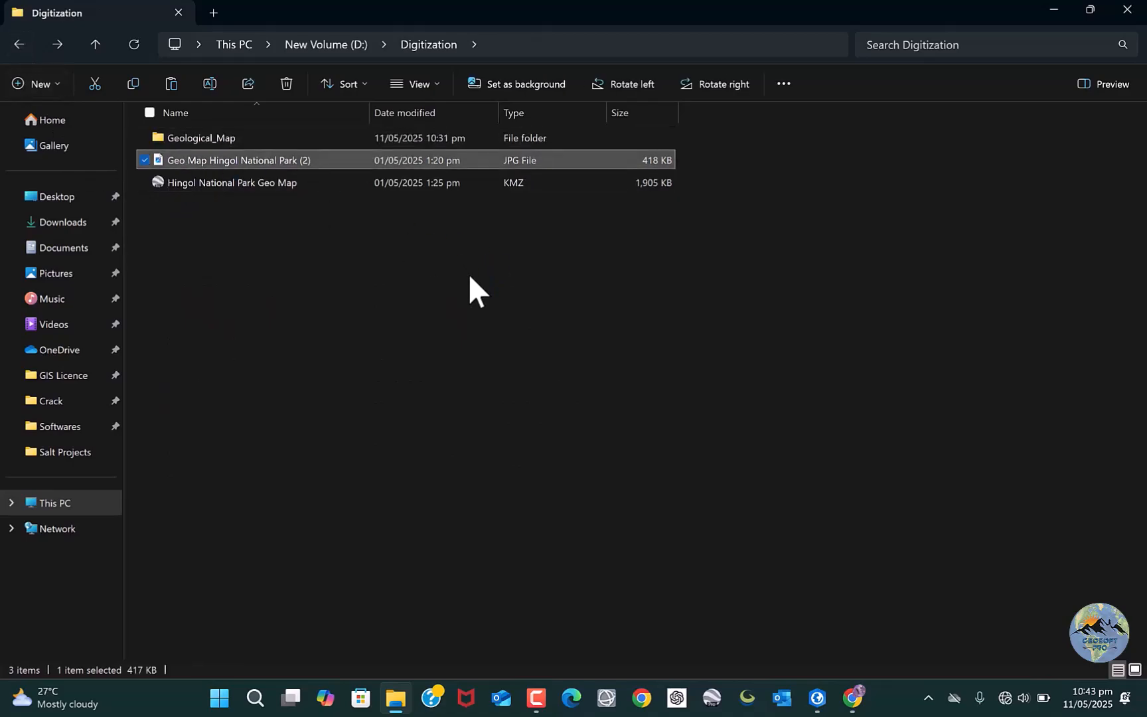
key(Return)
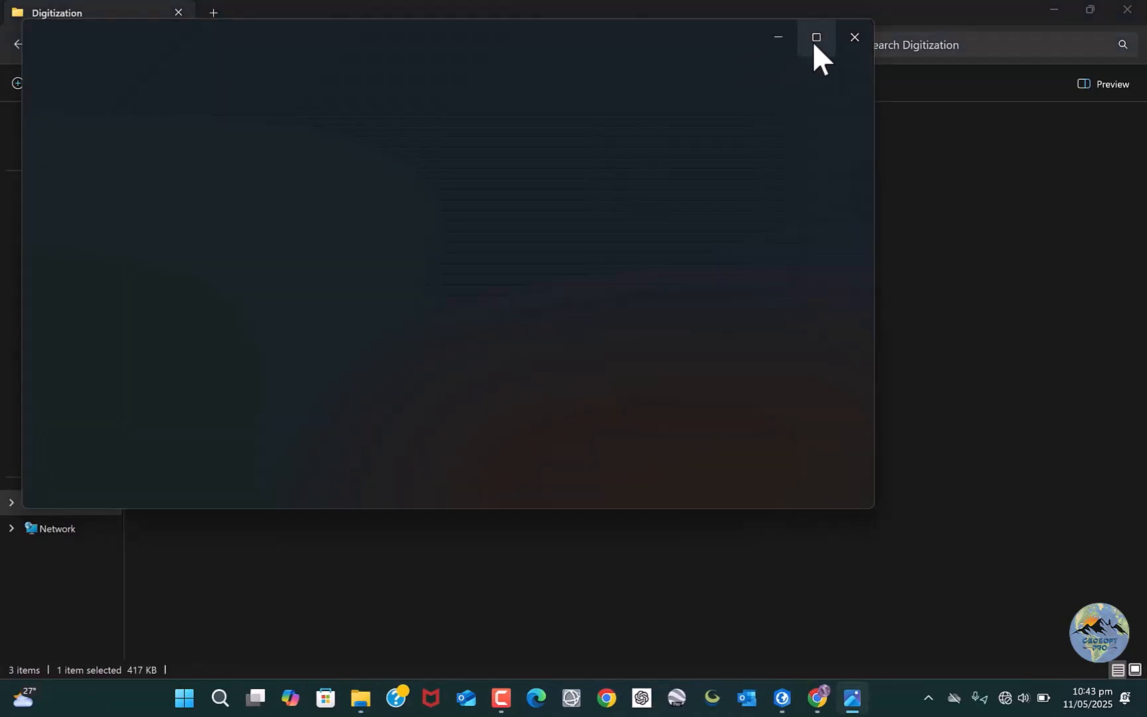
click(816, 38)
scroll(522, 548, up, 3)
drag(522, 548, 651, 403)
scroll(418, 427, up, 1)
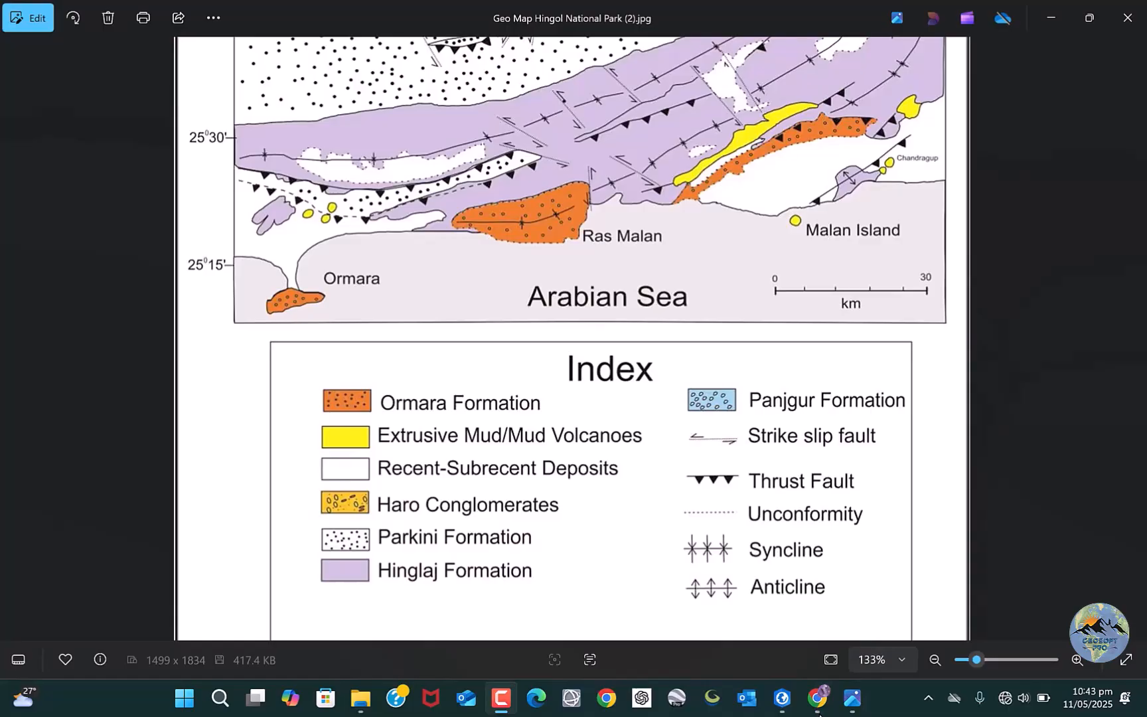
Switch back to ArcGIS Pro and add a first row named Ormara Formation to the Formation attribute table.
click(783, 698)
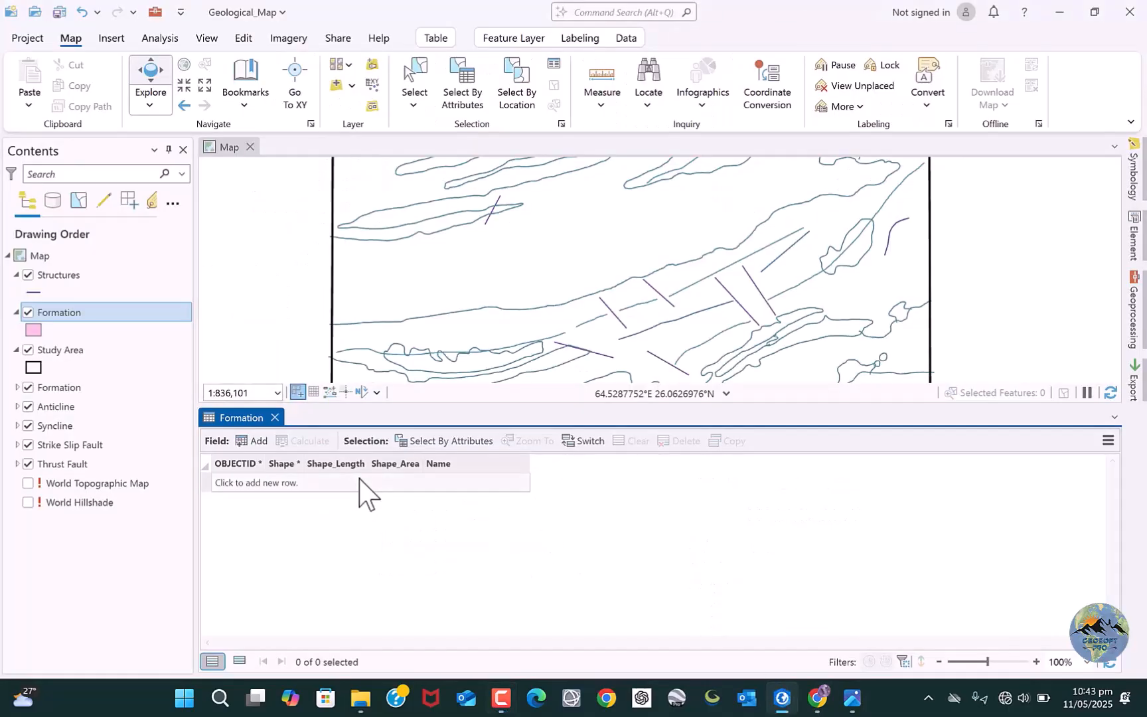
click(279, 483)
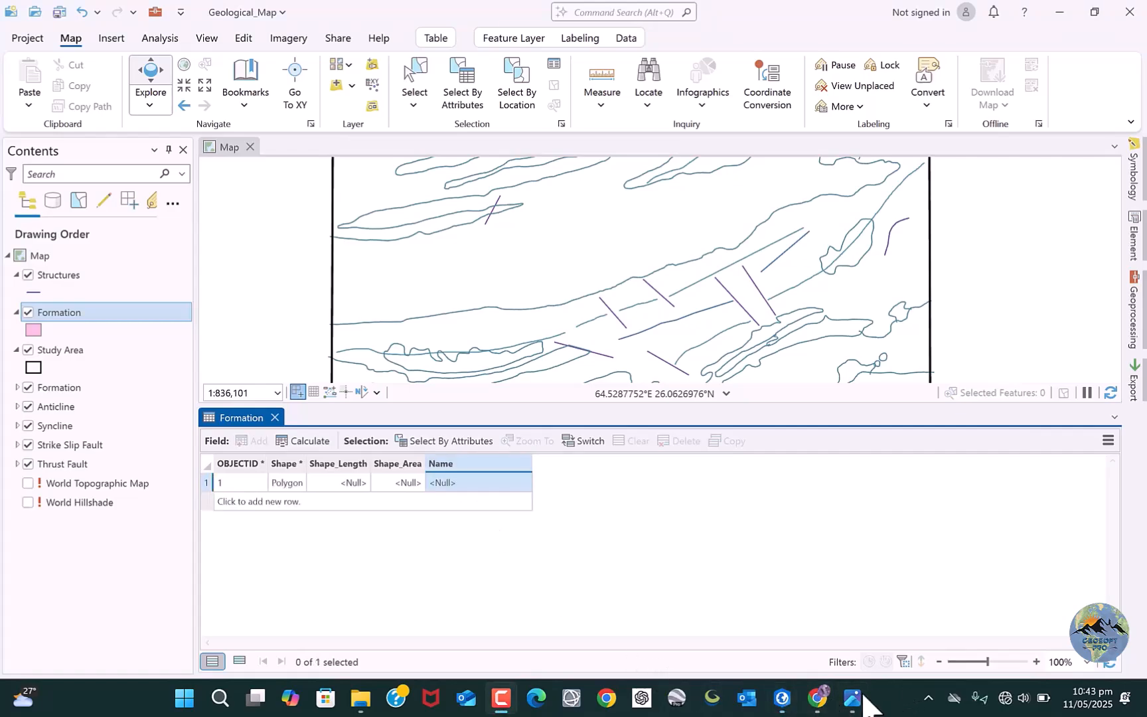
click(857, 698)
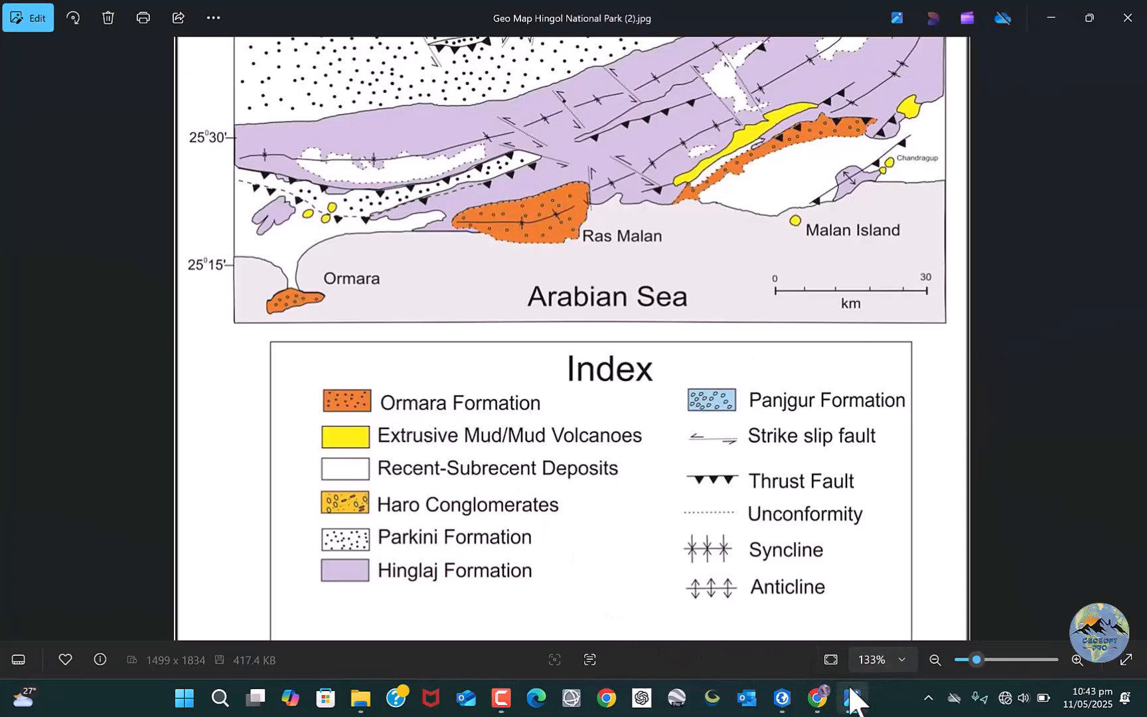
click(783, 697)
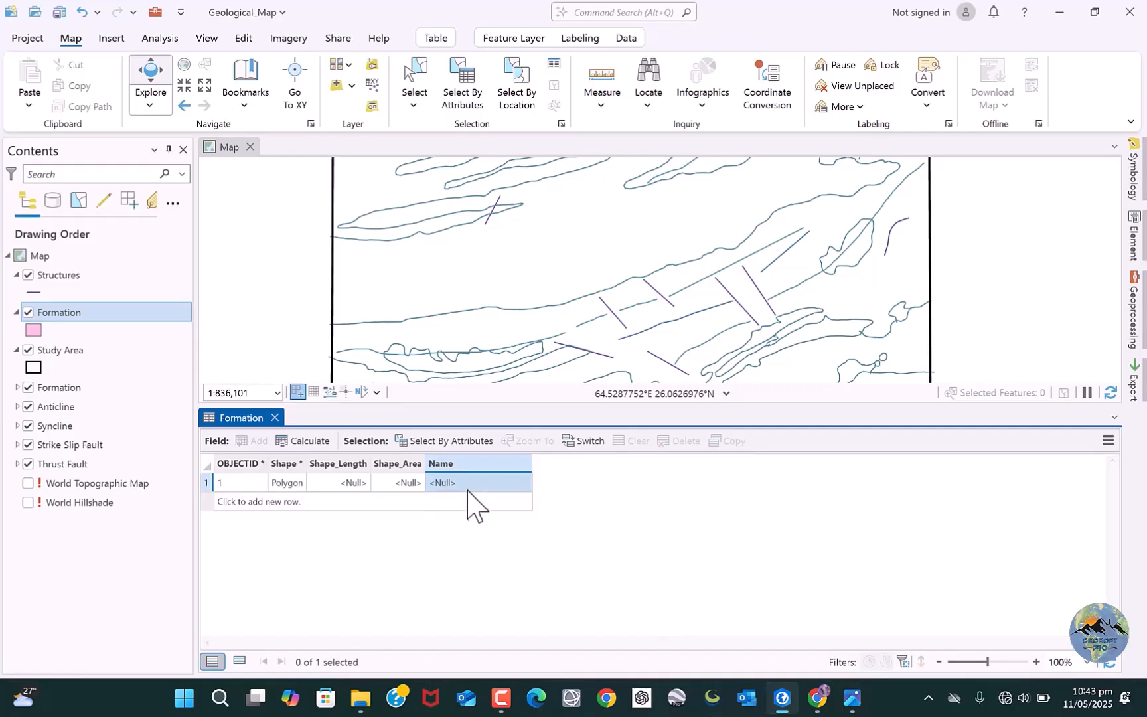
double_click(465, 484)
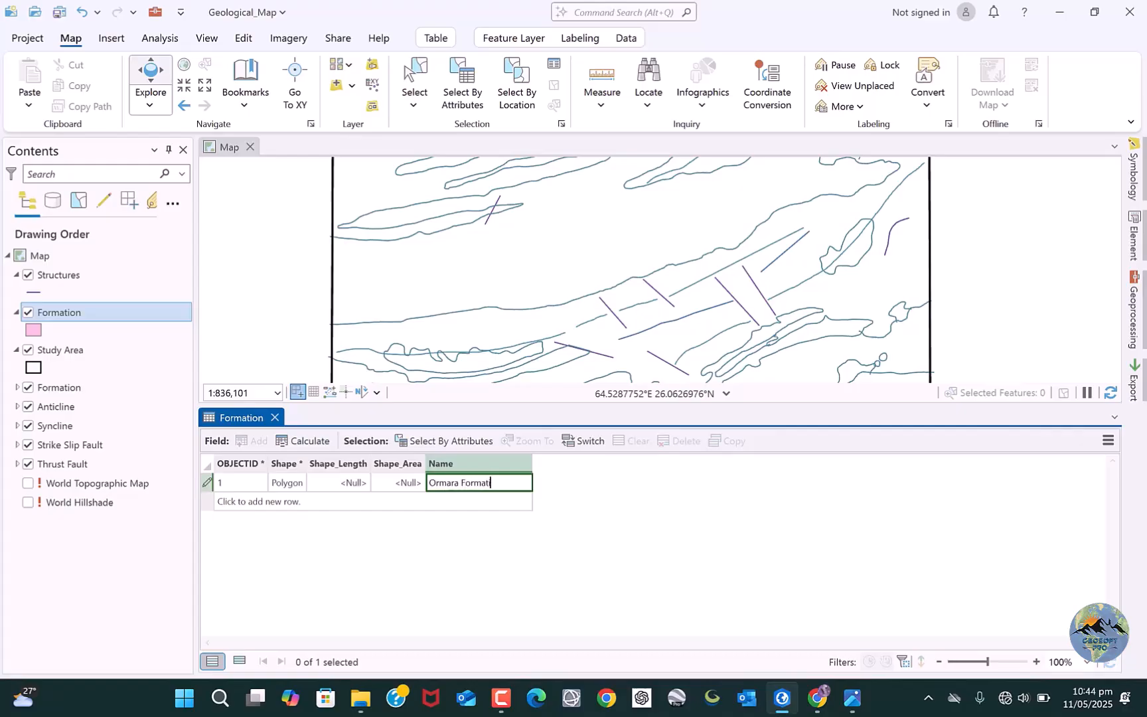
click(529, 523)
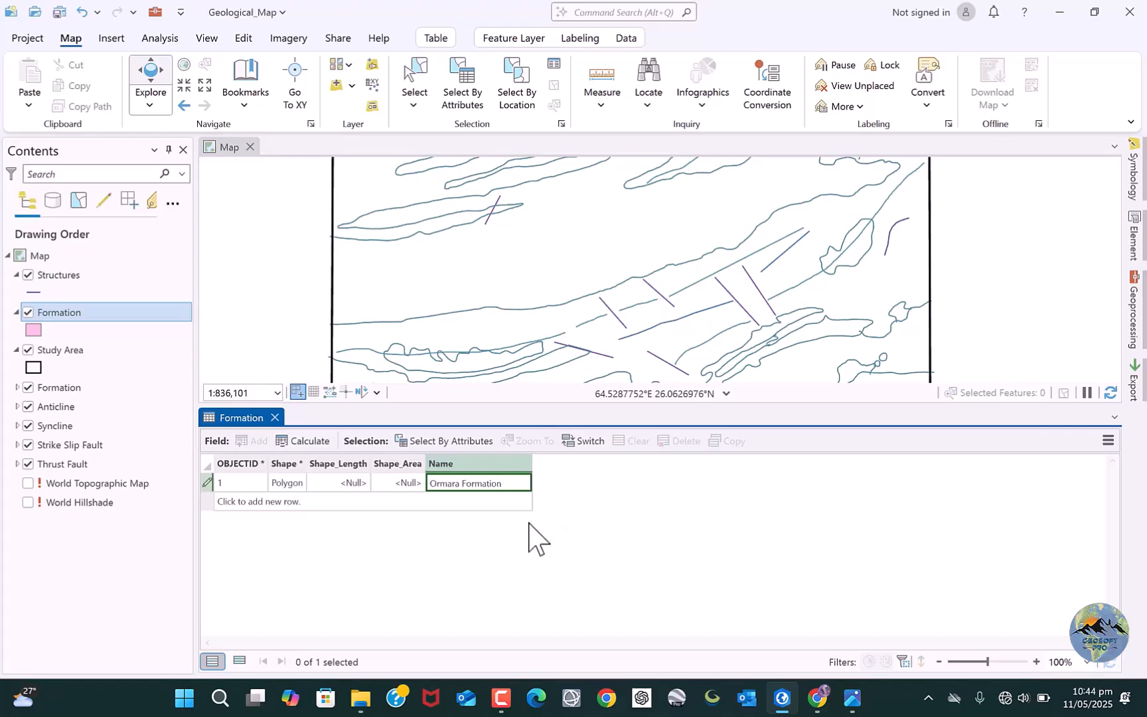
Add a second row to the Formation table, consult the map legend and name the row Mud Volcanoes.
click(279, 502)
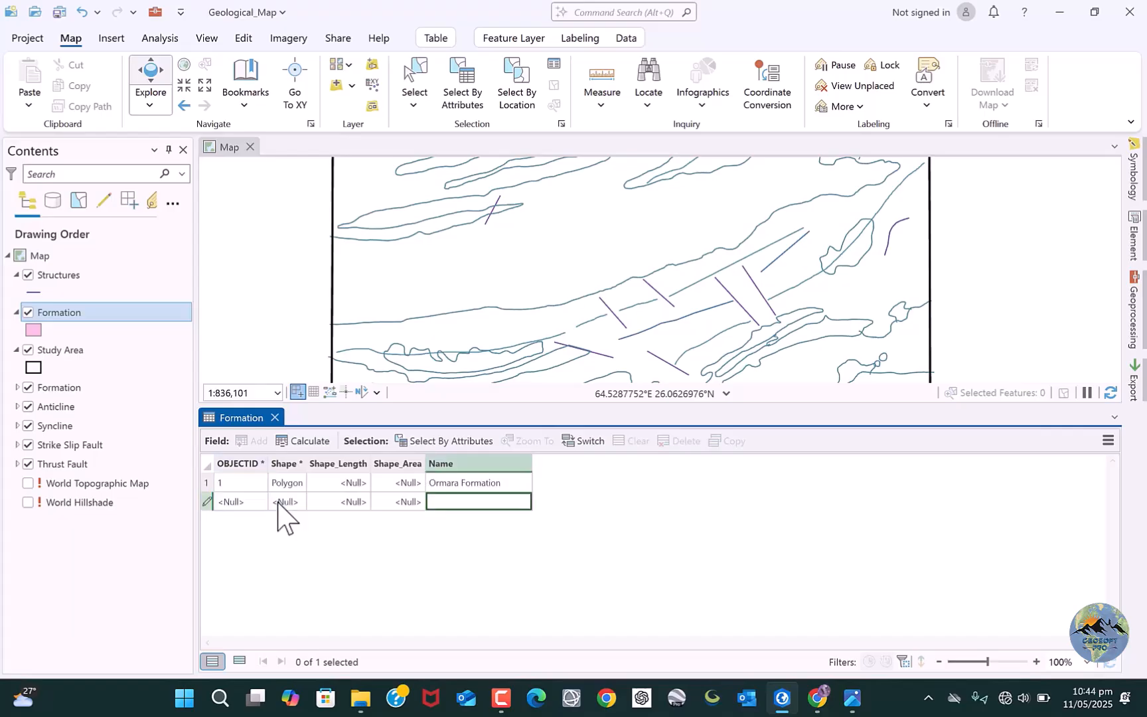
click(861, 683)
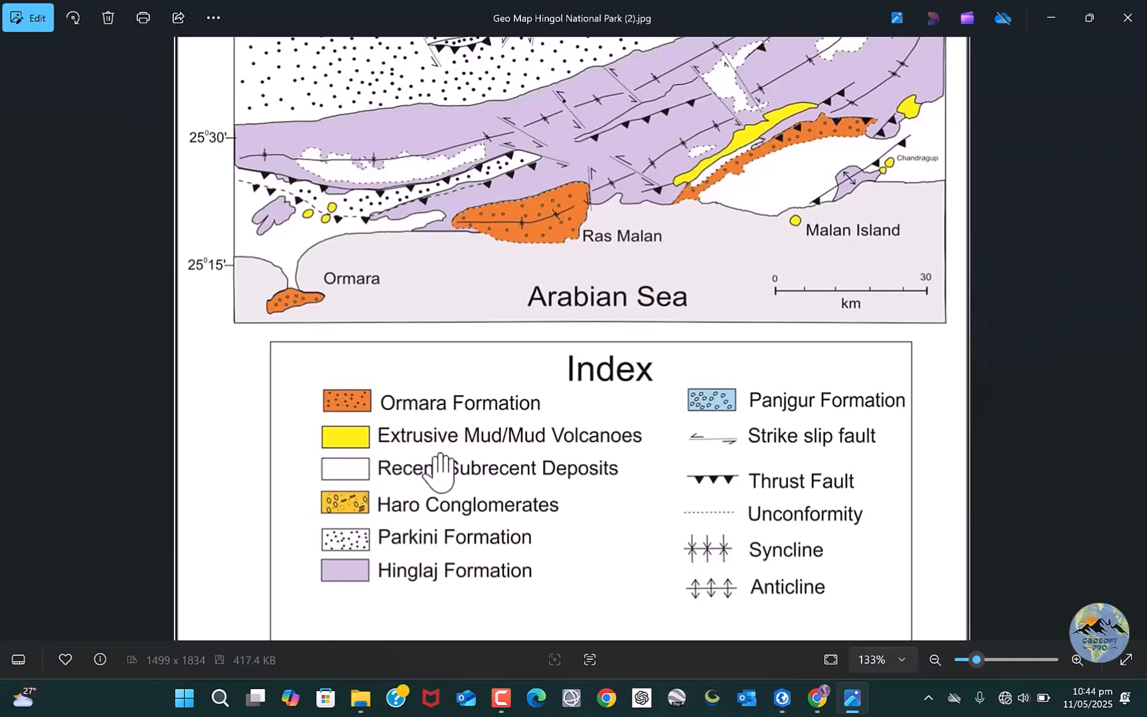
mouse_move(853, 697)
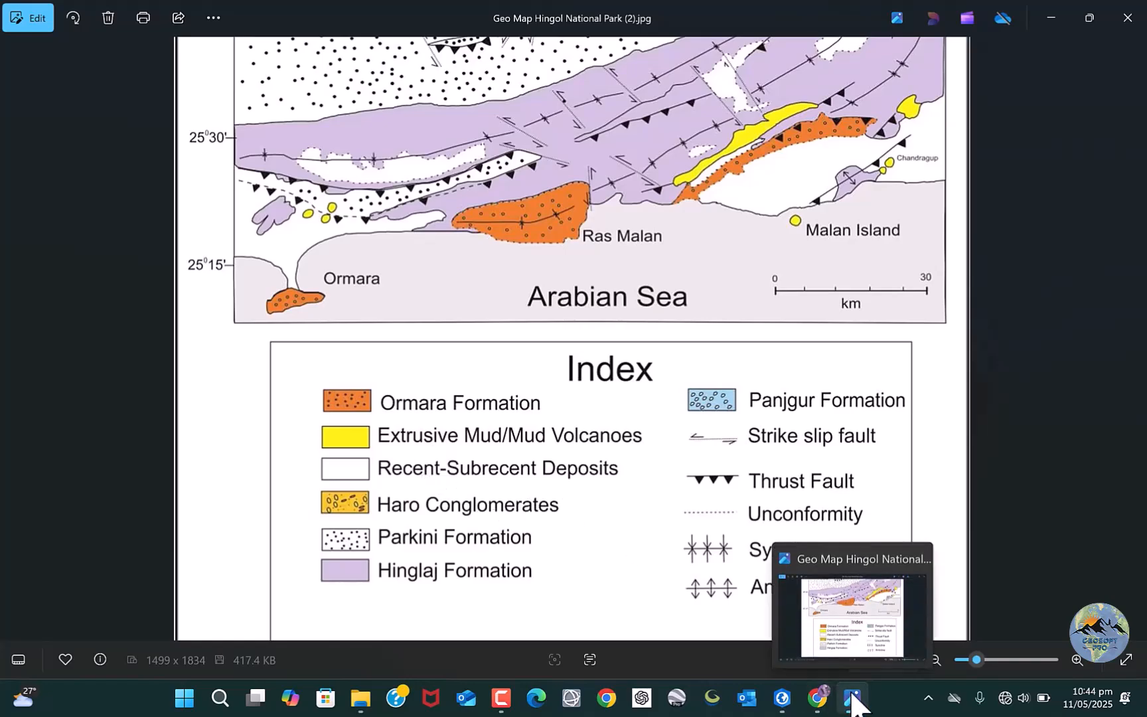
click(782, 697)
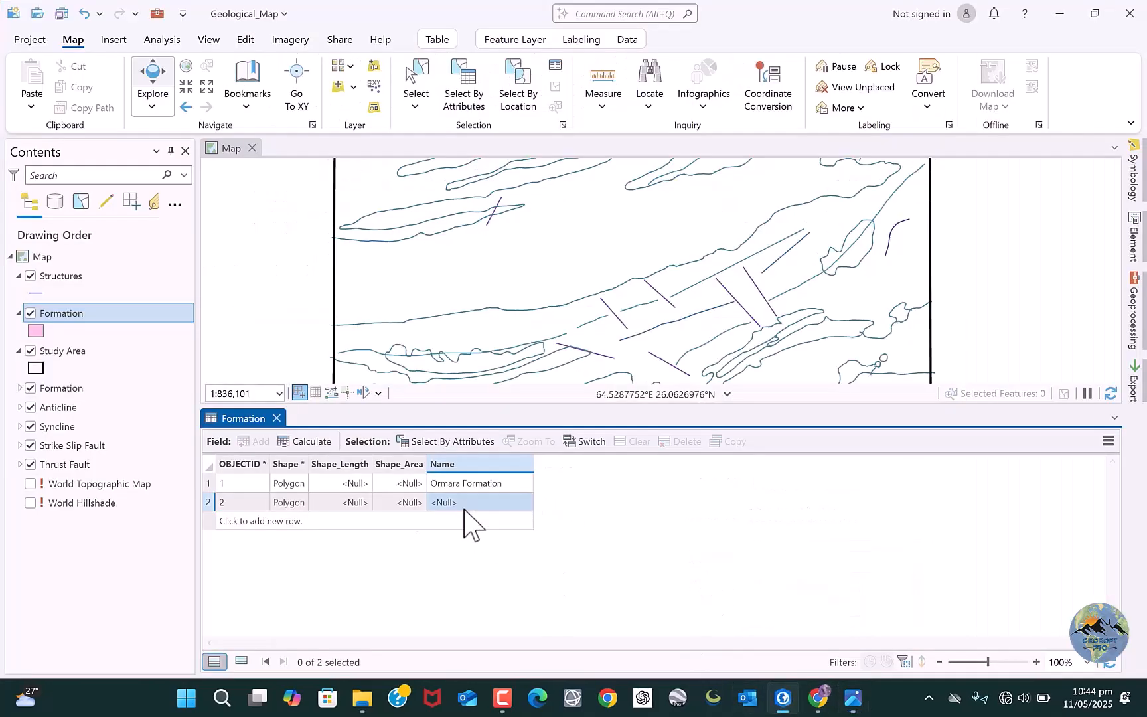
click(458, 503)
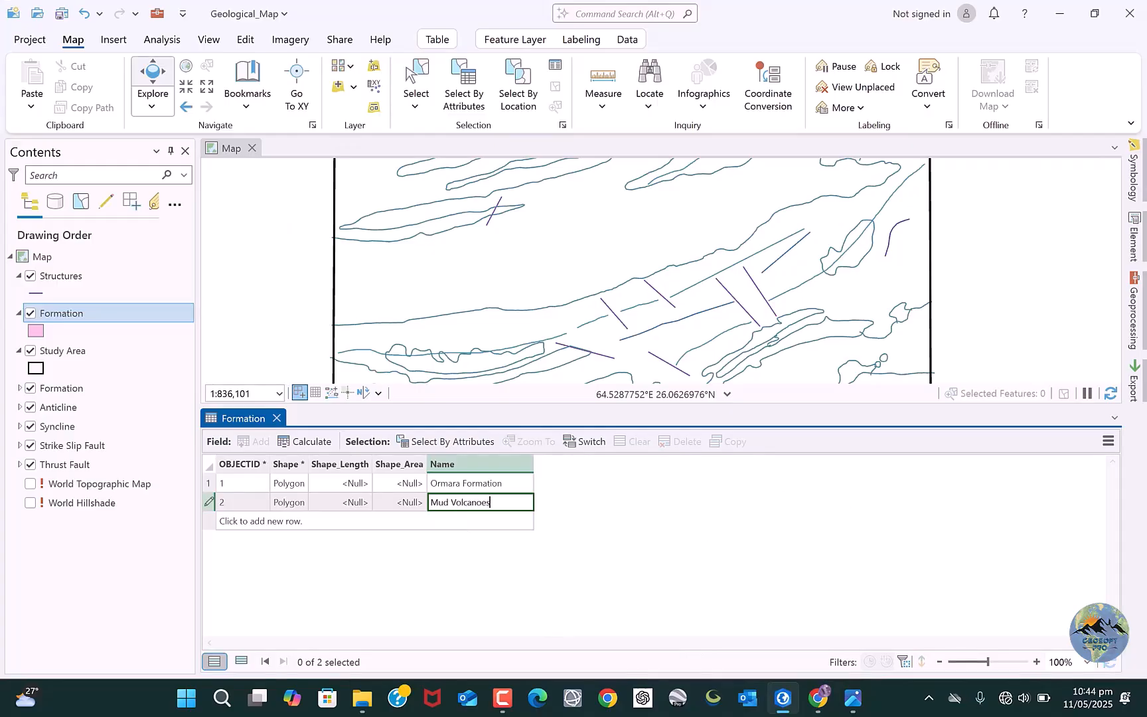
key(Return)
Add a third row to the Formation table and name it Recent Deposits, following the map legend.
click(457, 521)
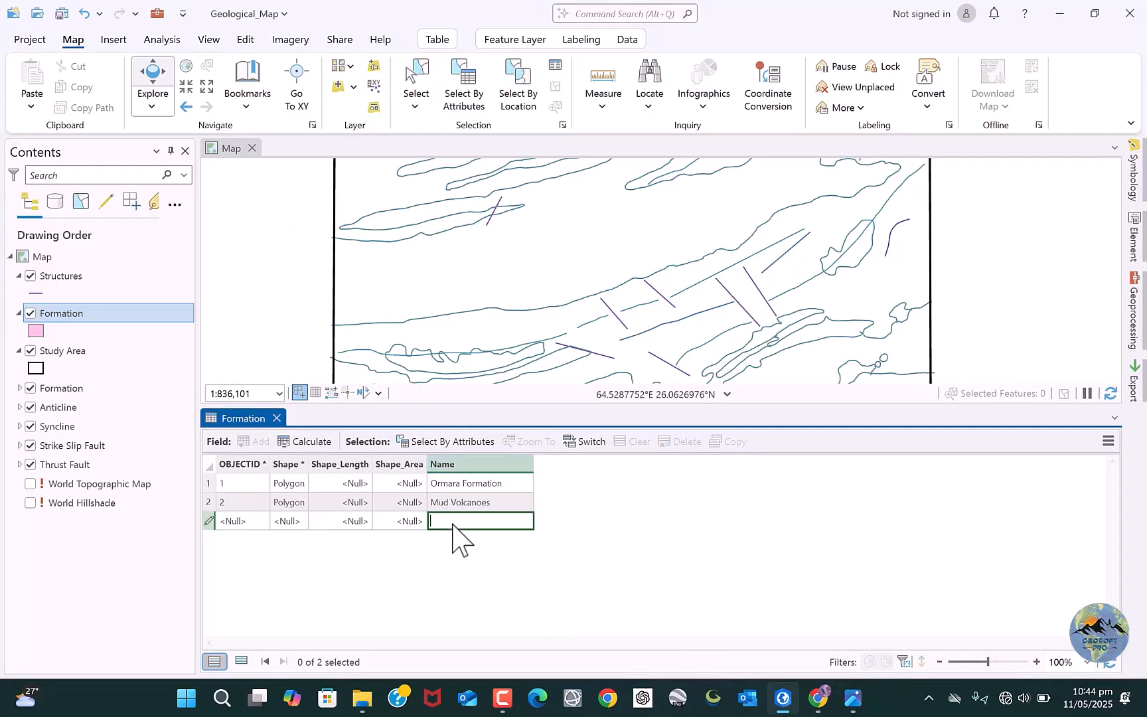
click(853, 699)
click(853, 699)
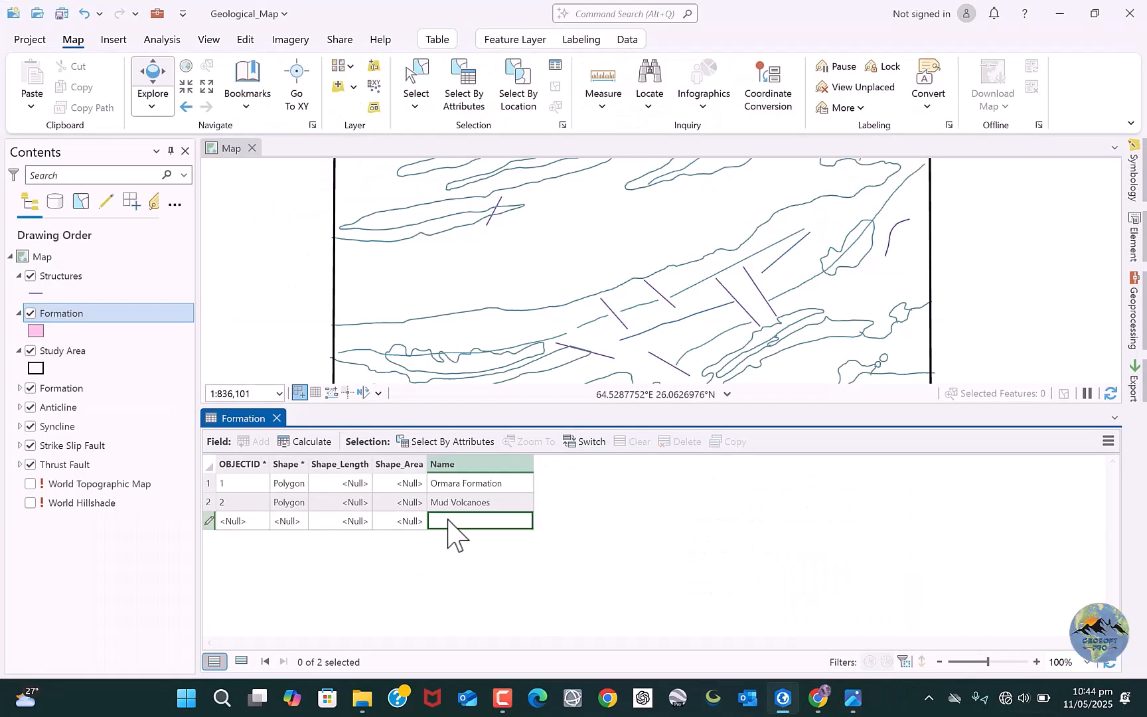
text(recent Deposits)
key(Return)
Add two more rows to the Formation table, named Haro Conglomerates and Parkini Formation as in the map legend.
click(853, 698)
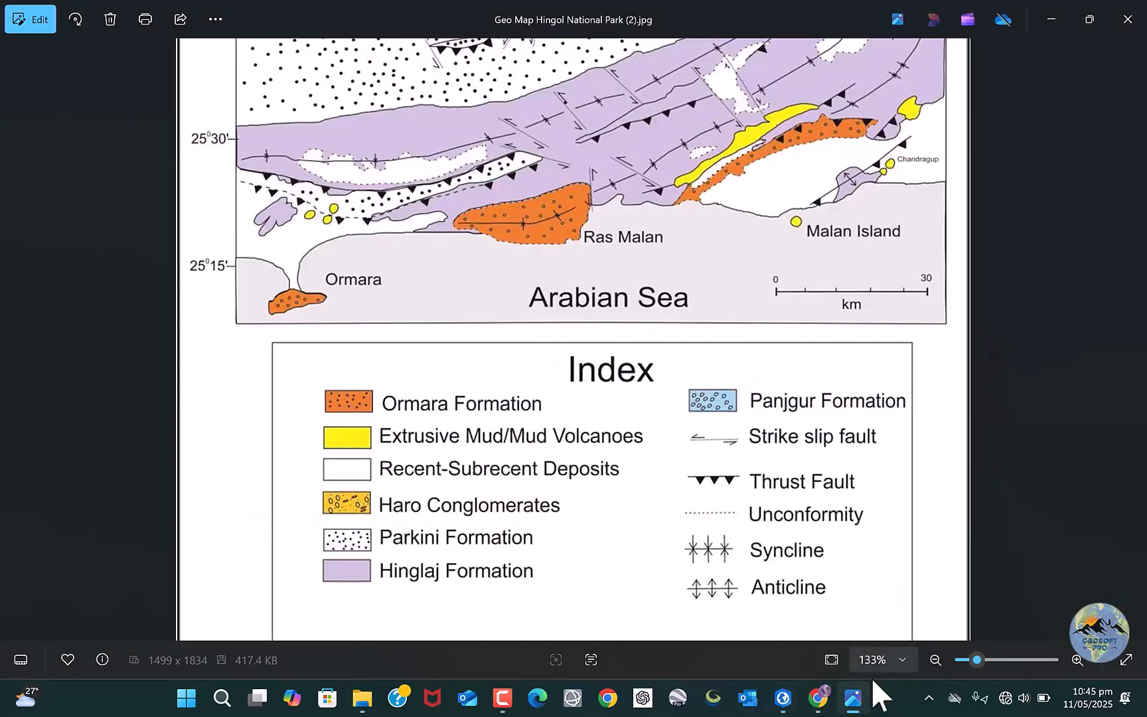
click(783, 699)
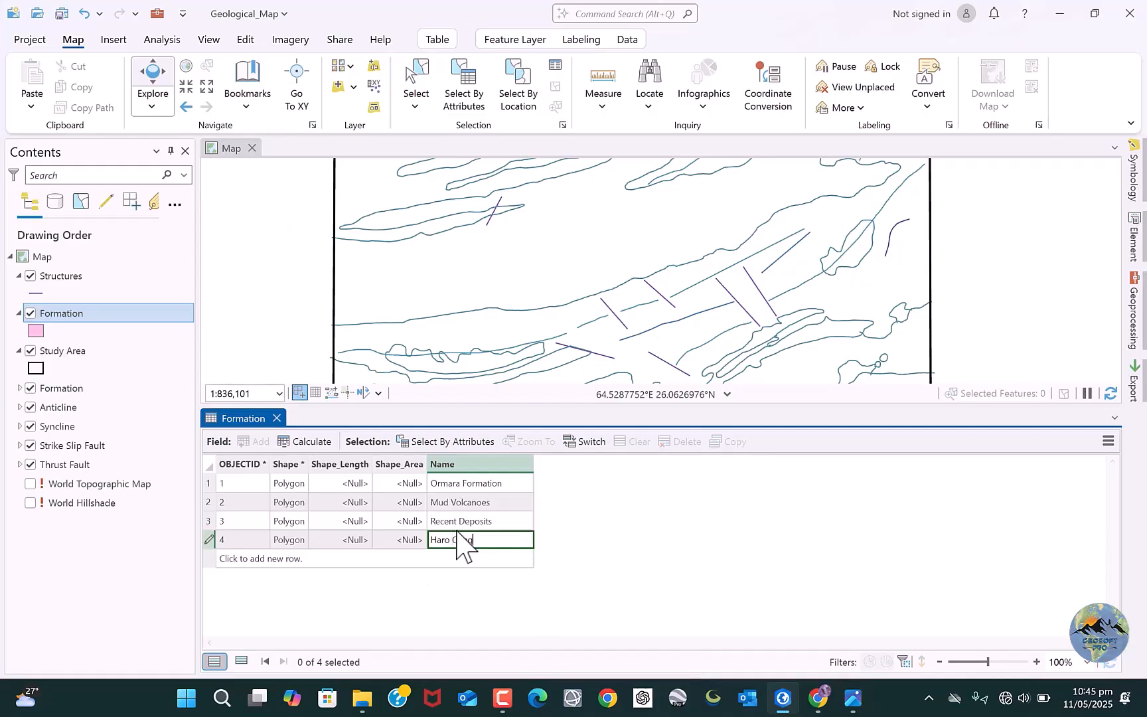
text(es)
key(Return)
click(460, 559)
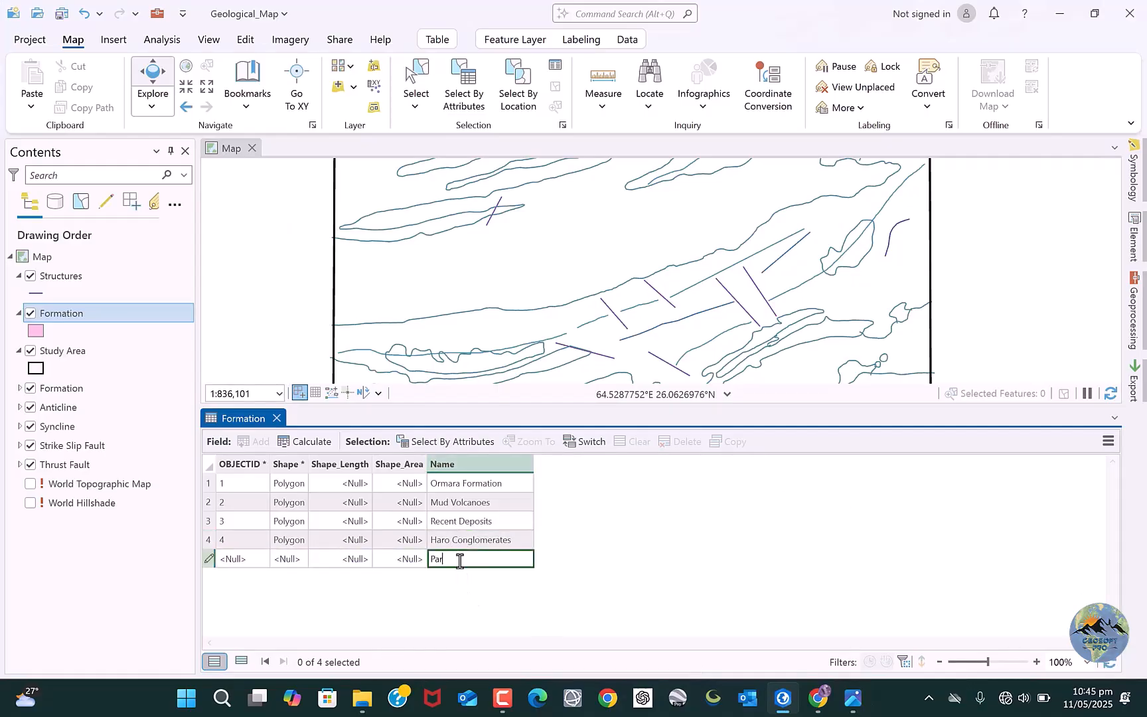
key(Return)
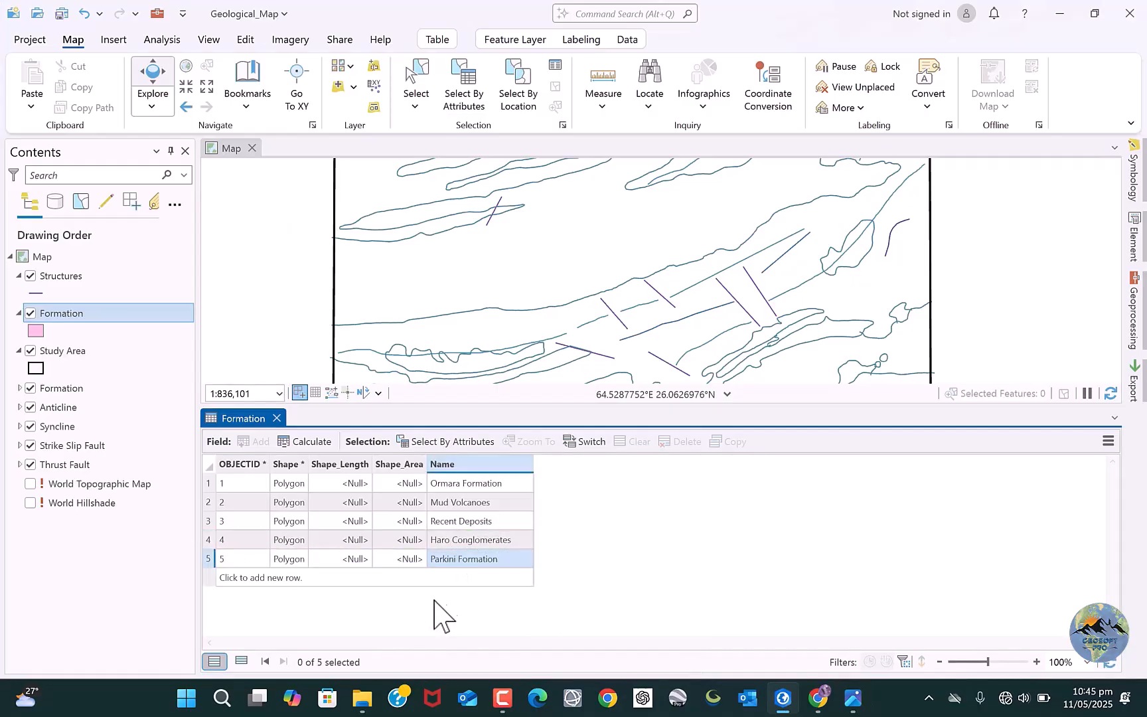
Add rows named Hinglaj Formation and Panjgur Formation to the Formation table, and compare the entries with the map legend.
click(853, 698)
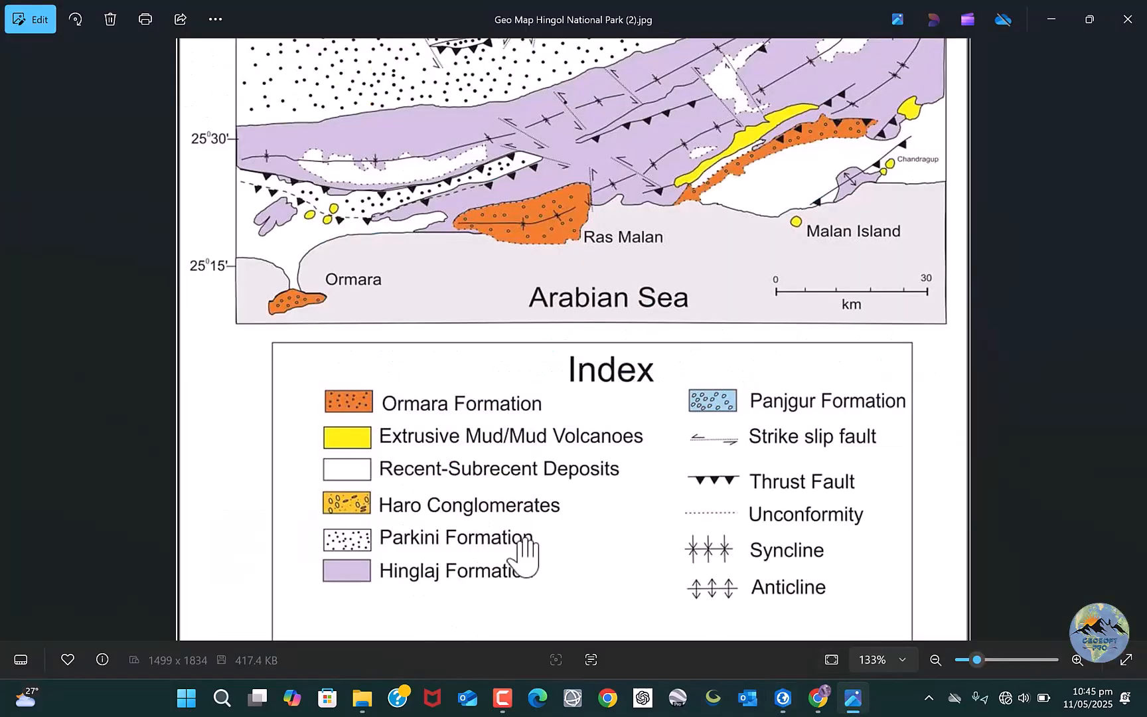
click(855, 697)
click(480, 579)
text(Hinglaj Forma)
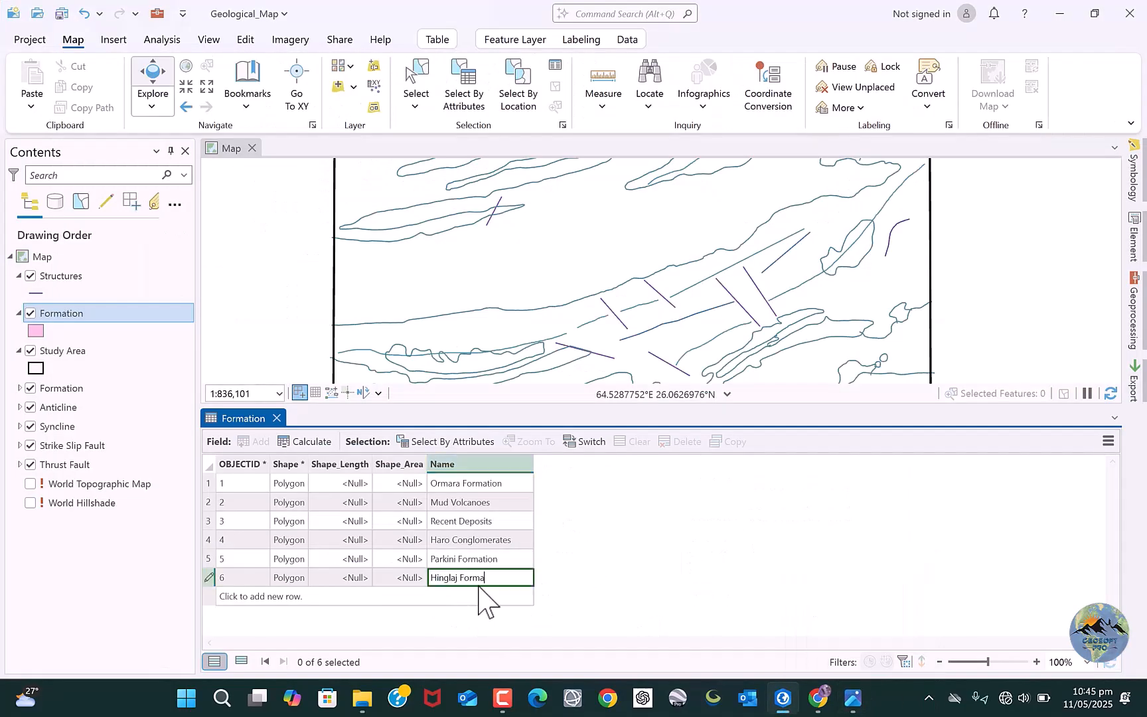
text(tion)
click(472, 593)
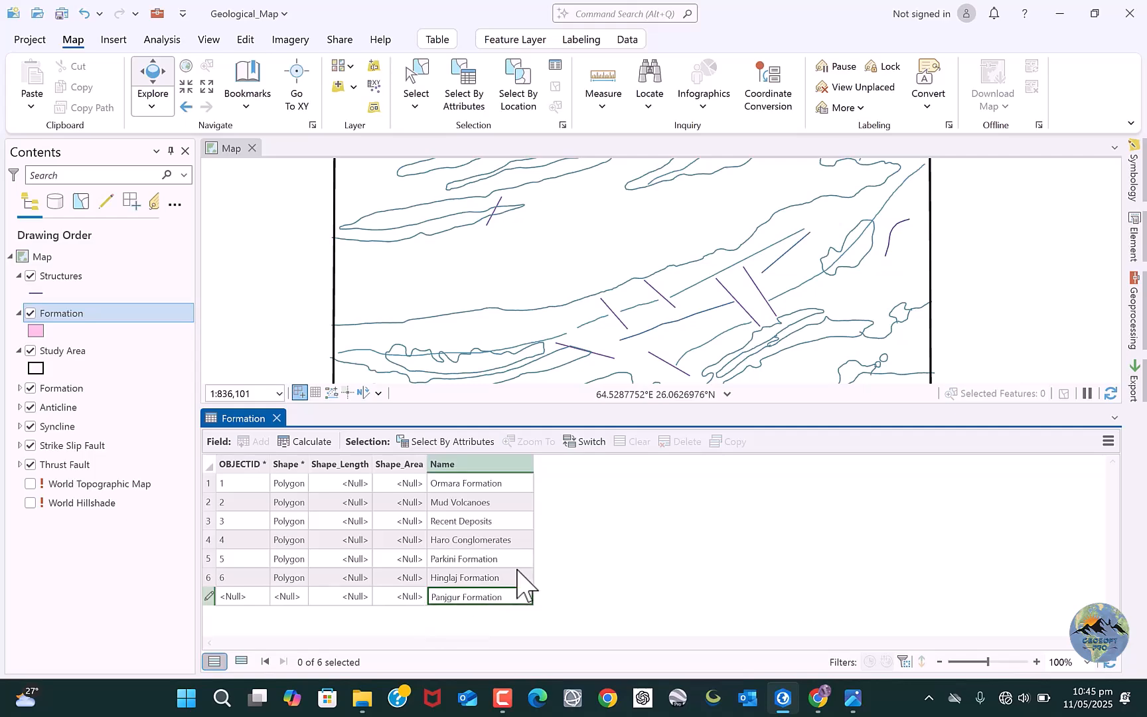
key(Return)
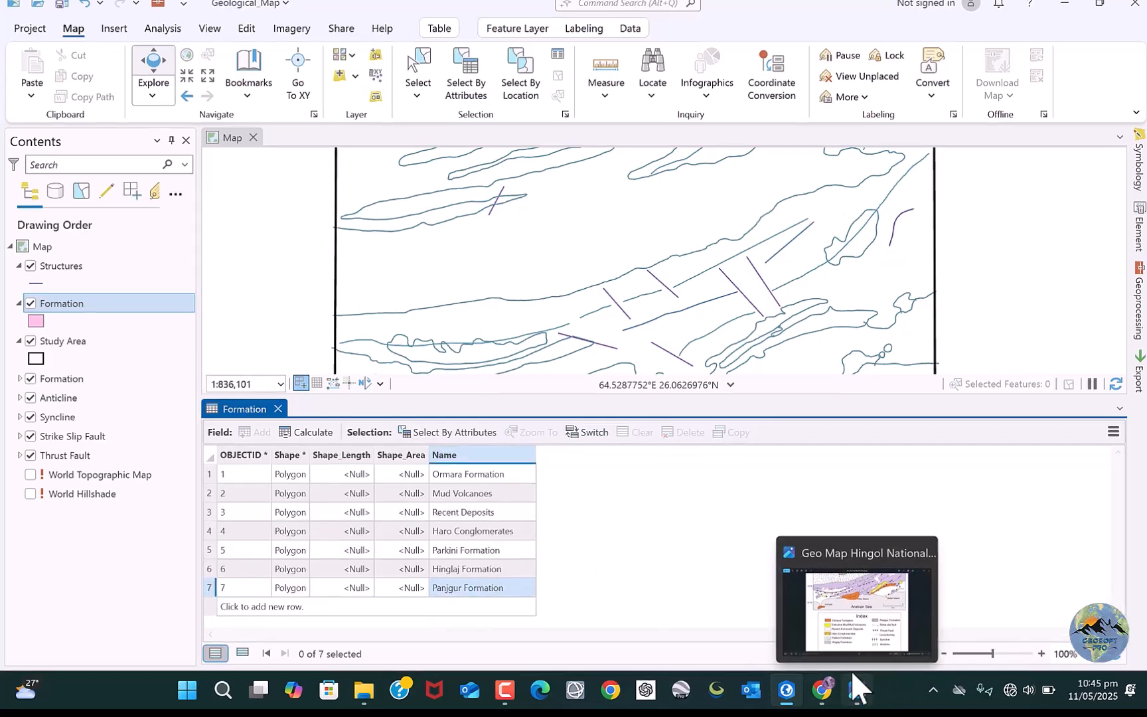
click(853, 674)
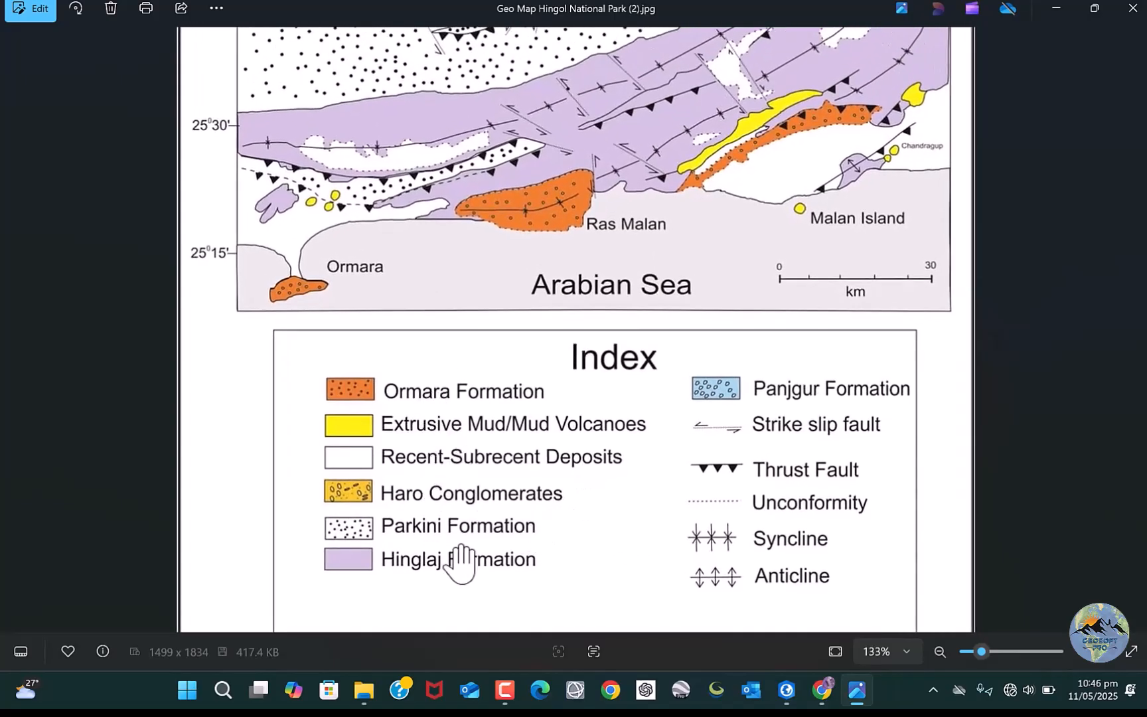
Finish checking the map legend and save all edits made to the Formation attribute table.
scroll(521, 562, up, 1)
scroll(518, 561, down, 3)
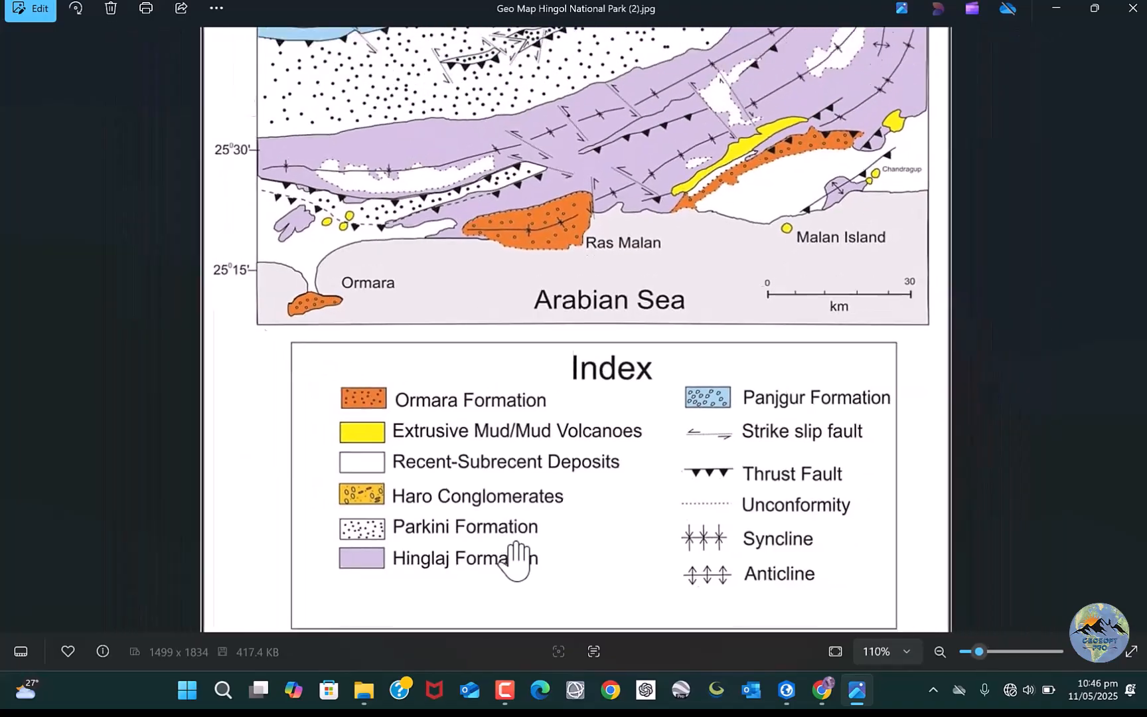
click(1055, 9)
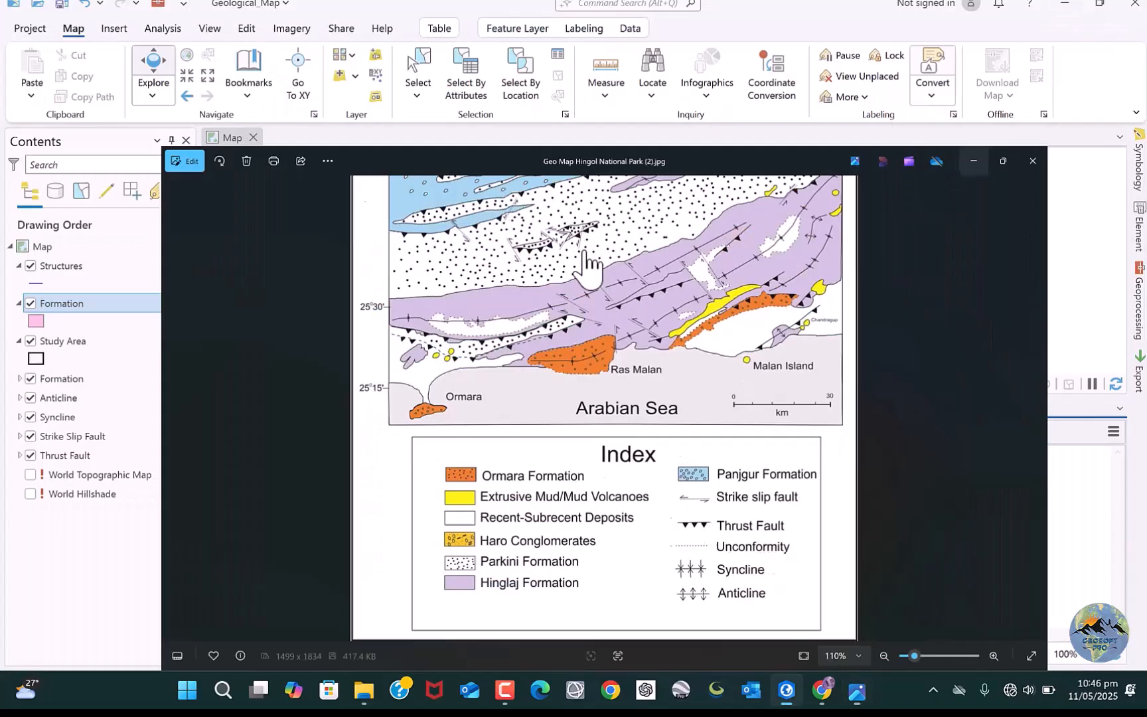
click(246, 29)
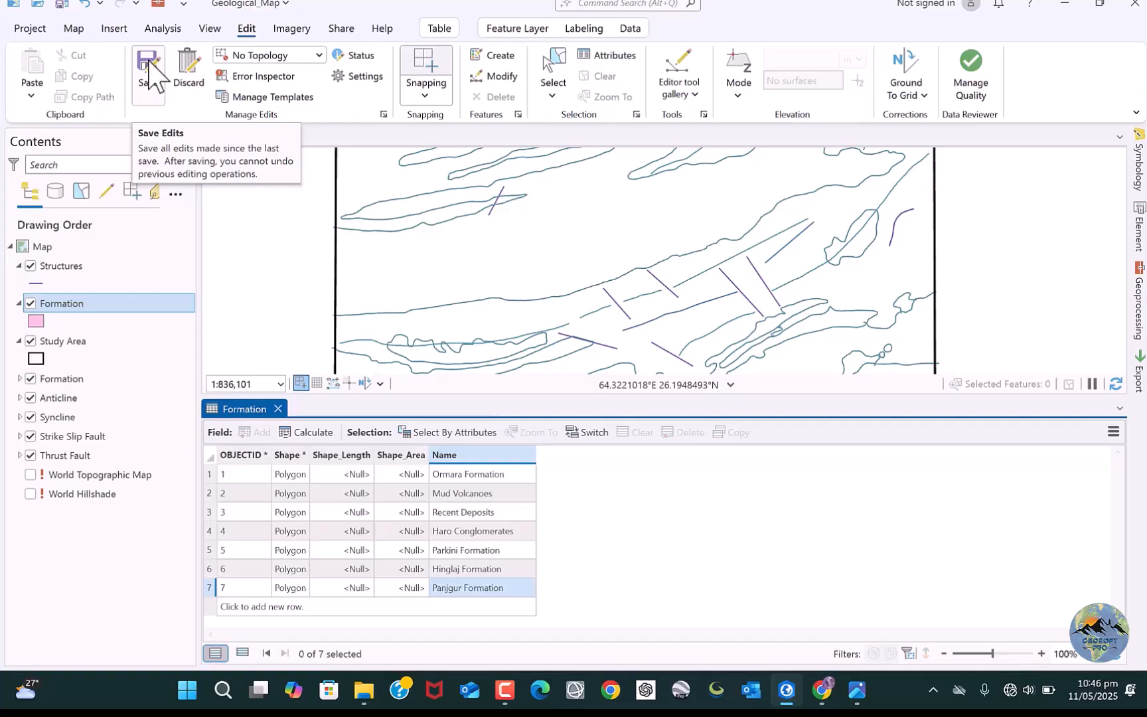
click(151, 79)
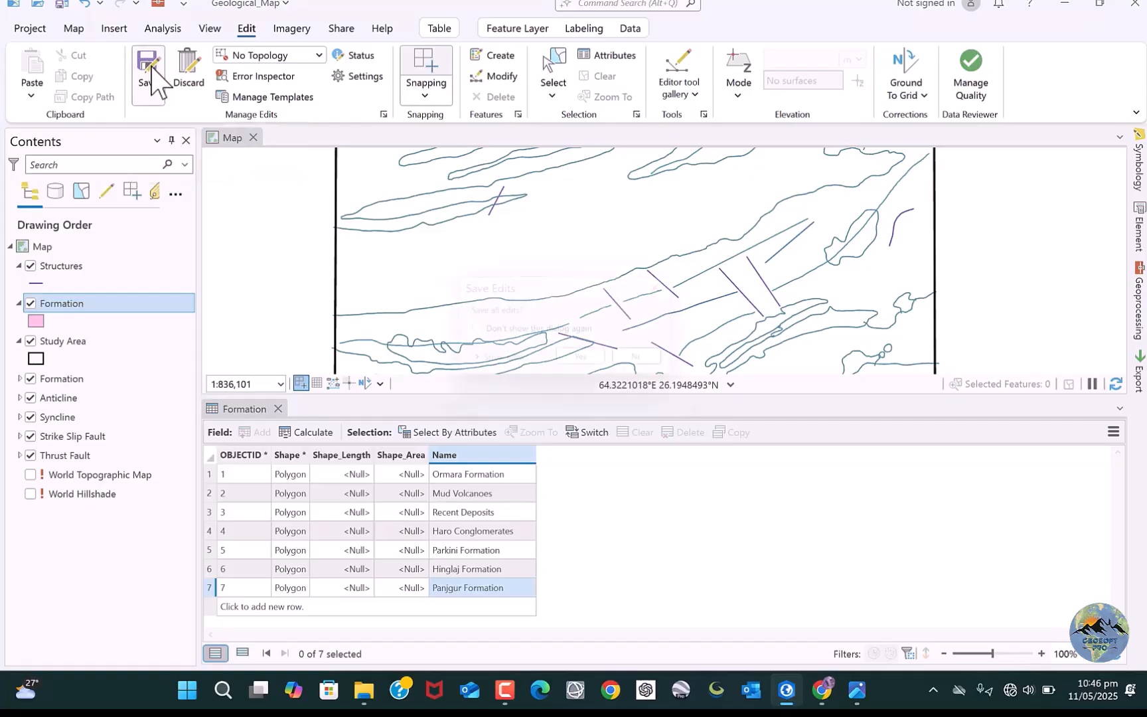
click(592, 369)
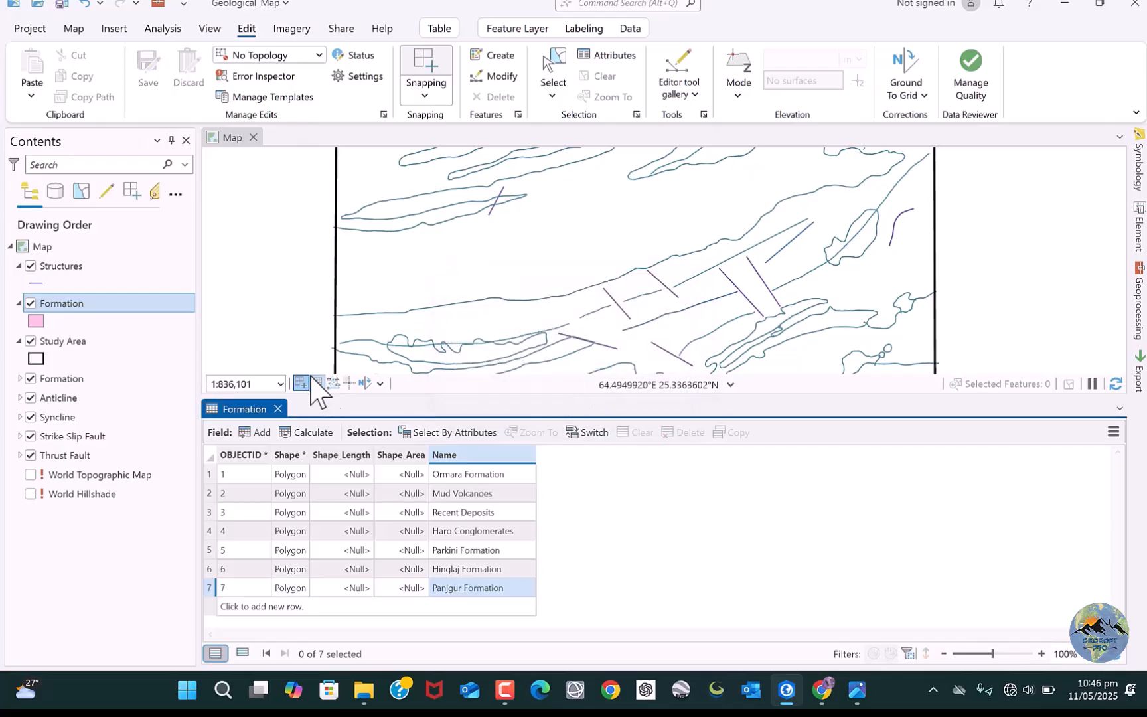
Close the Formation attribute table and save the project.
click(278, 408)
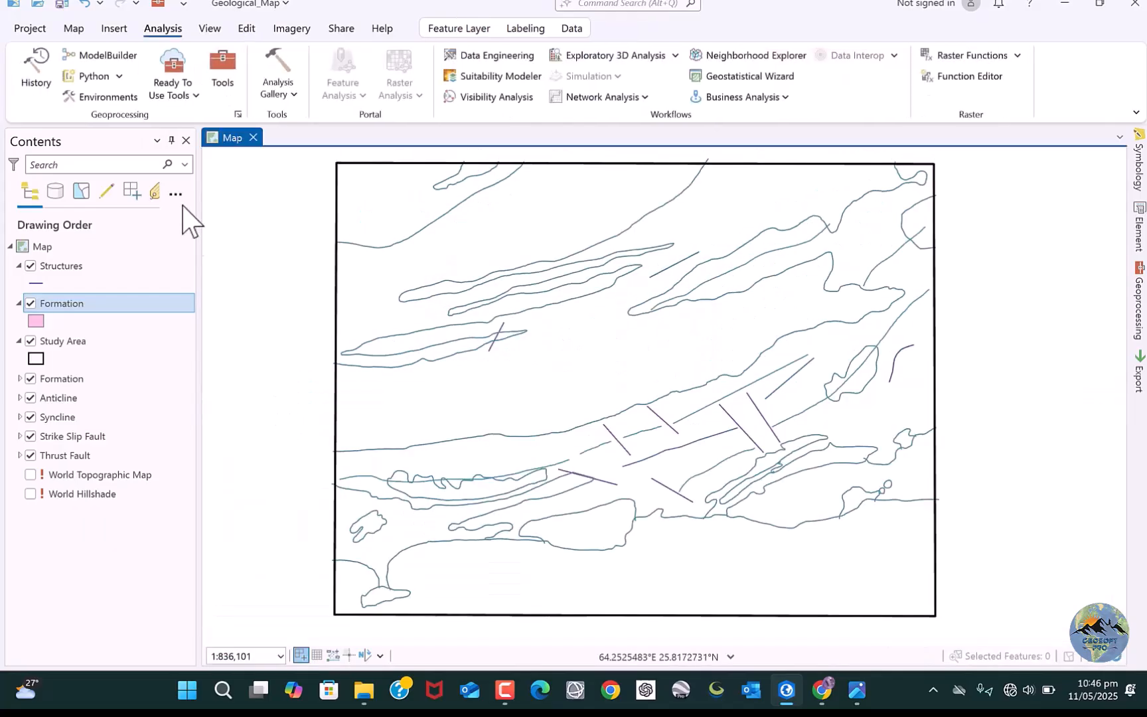
click(62, 4)
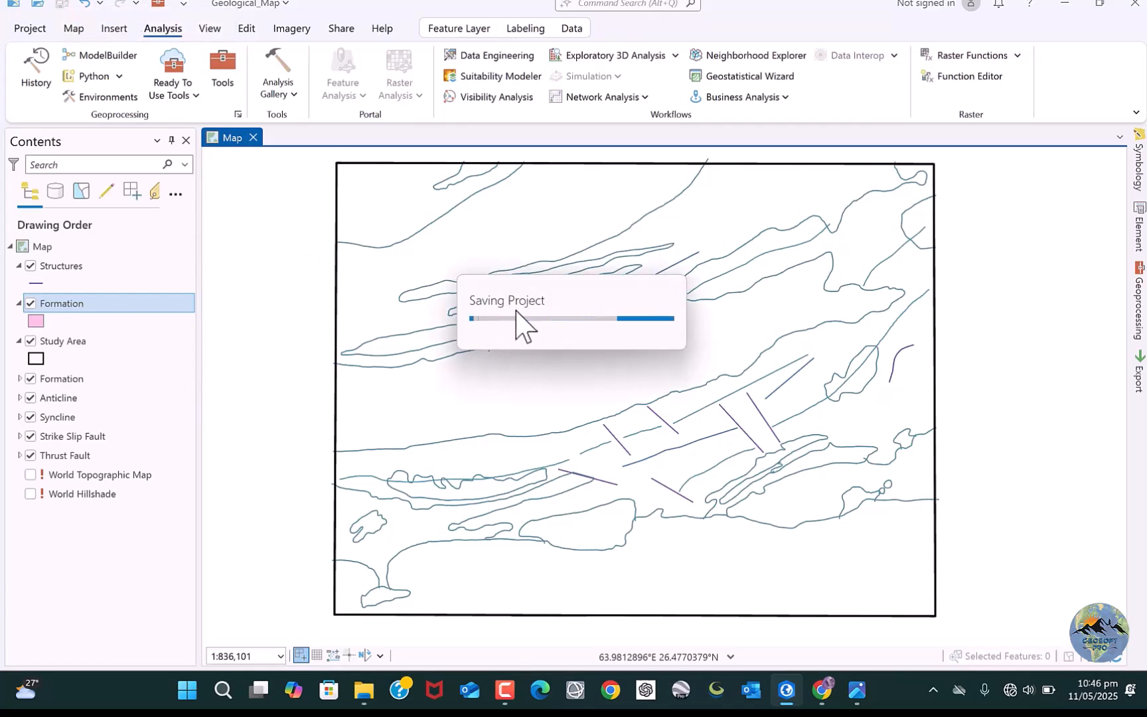
drag(441, 298, 472, 295)
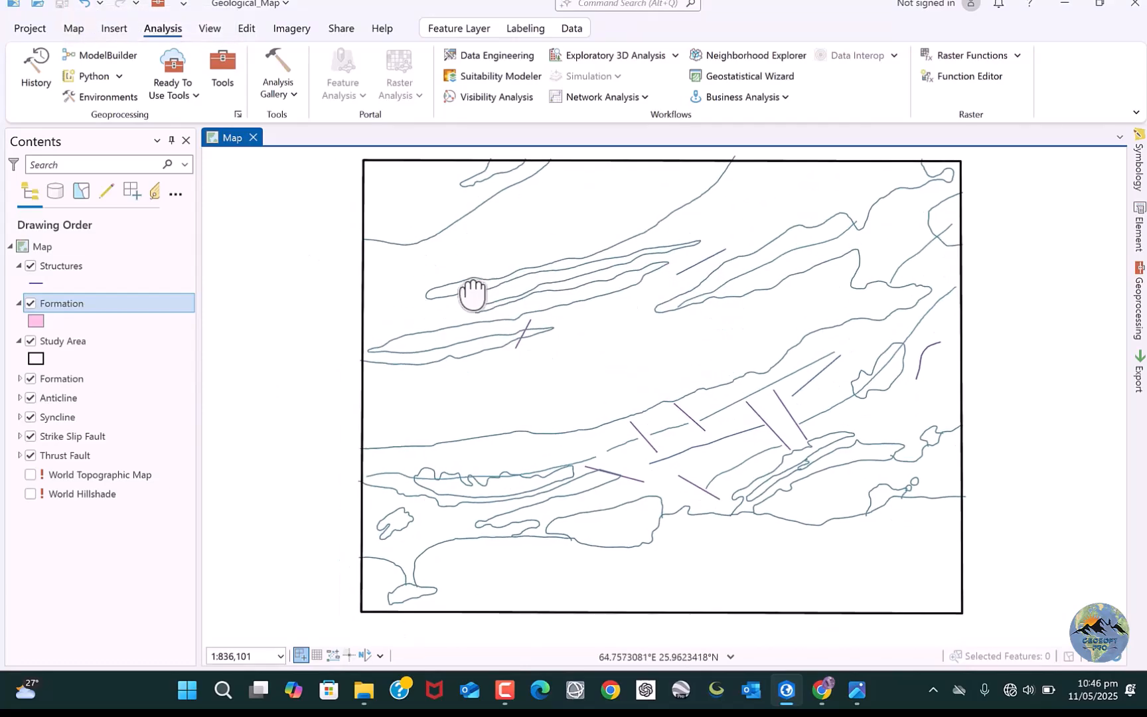
Symbolize the Formation layer by unique values of the Name field, excluding the class for all other values.
right_click(72, 300)
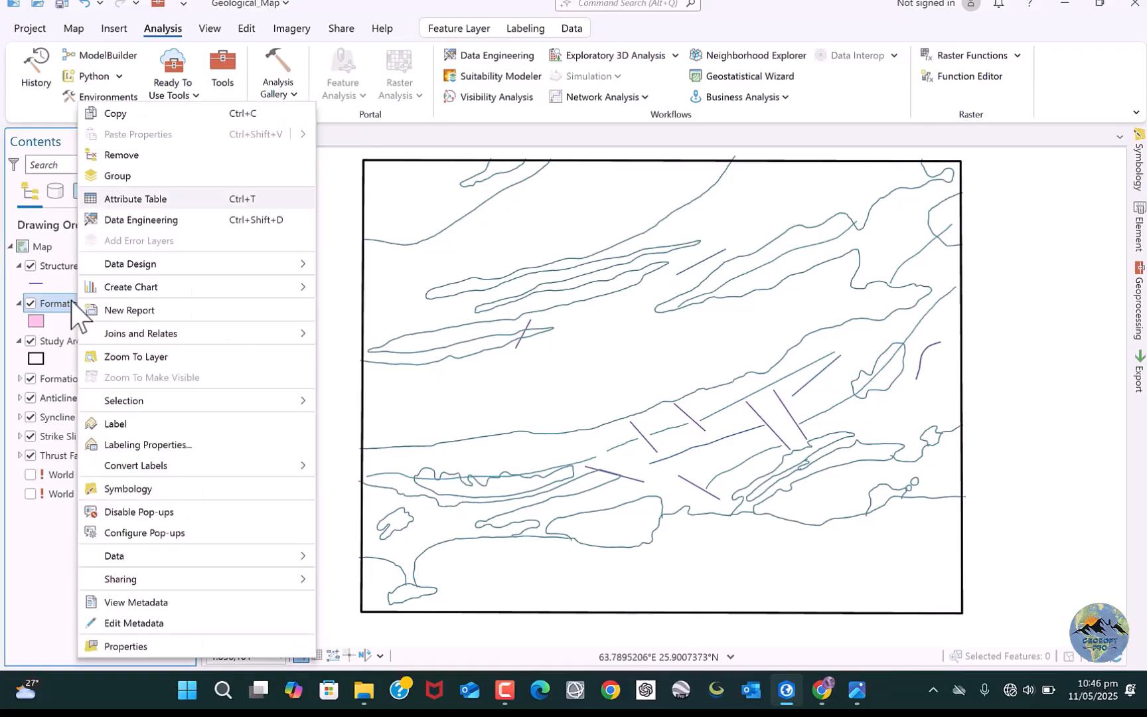
click(123, 489)
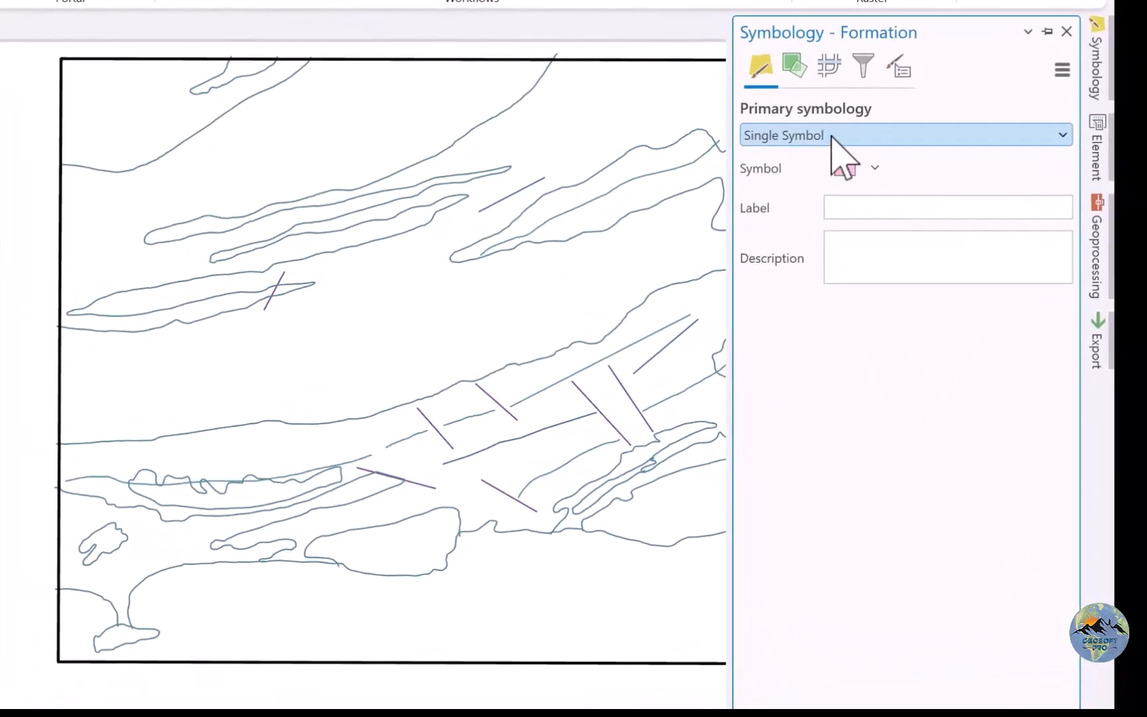
click(838, 136)
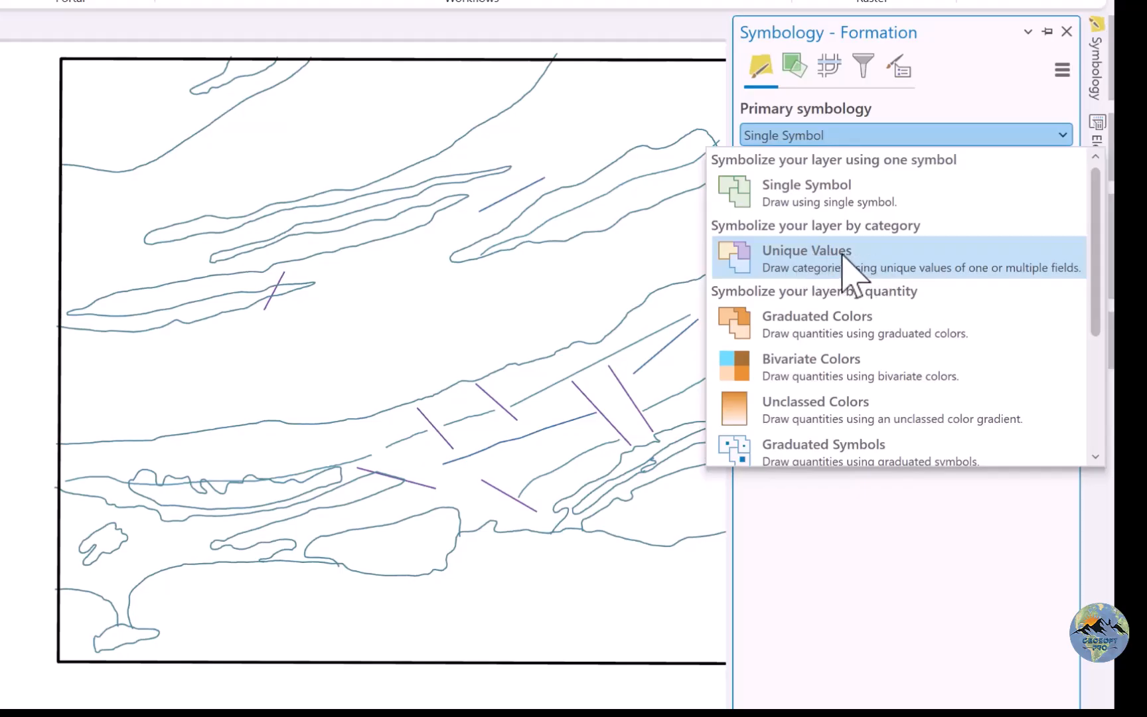
click(830, 268)
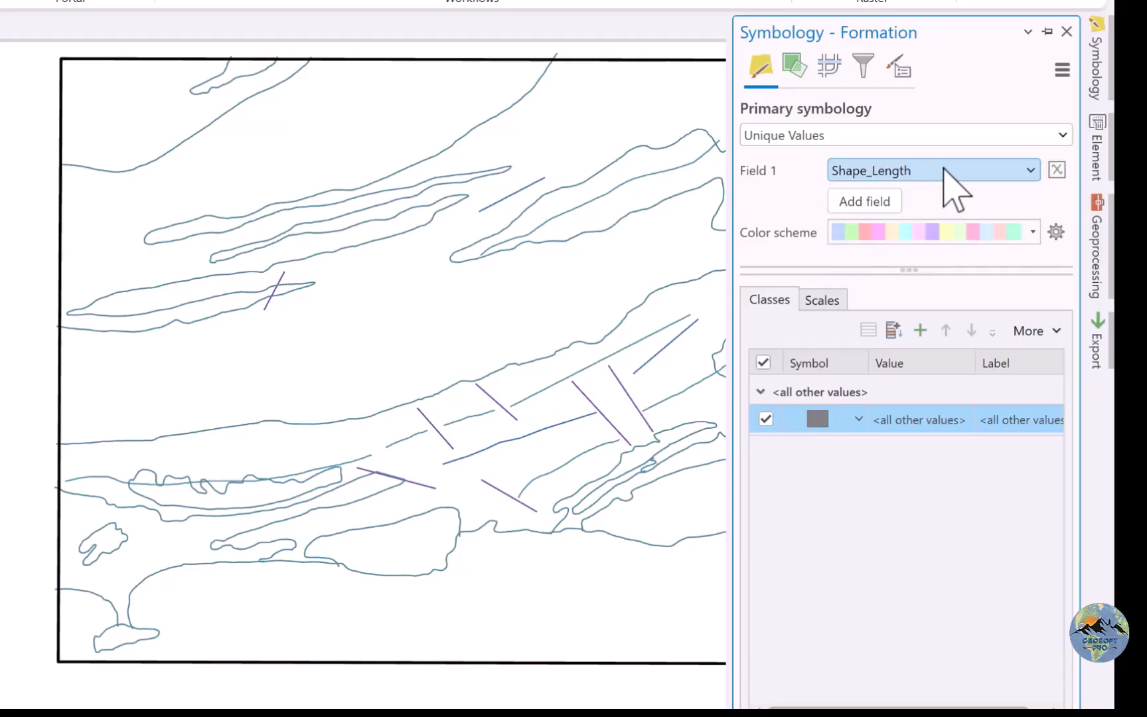
click(883, 174)
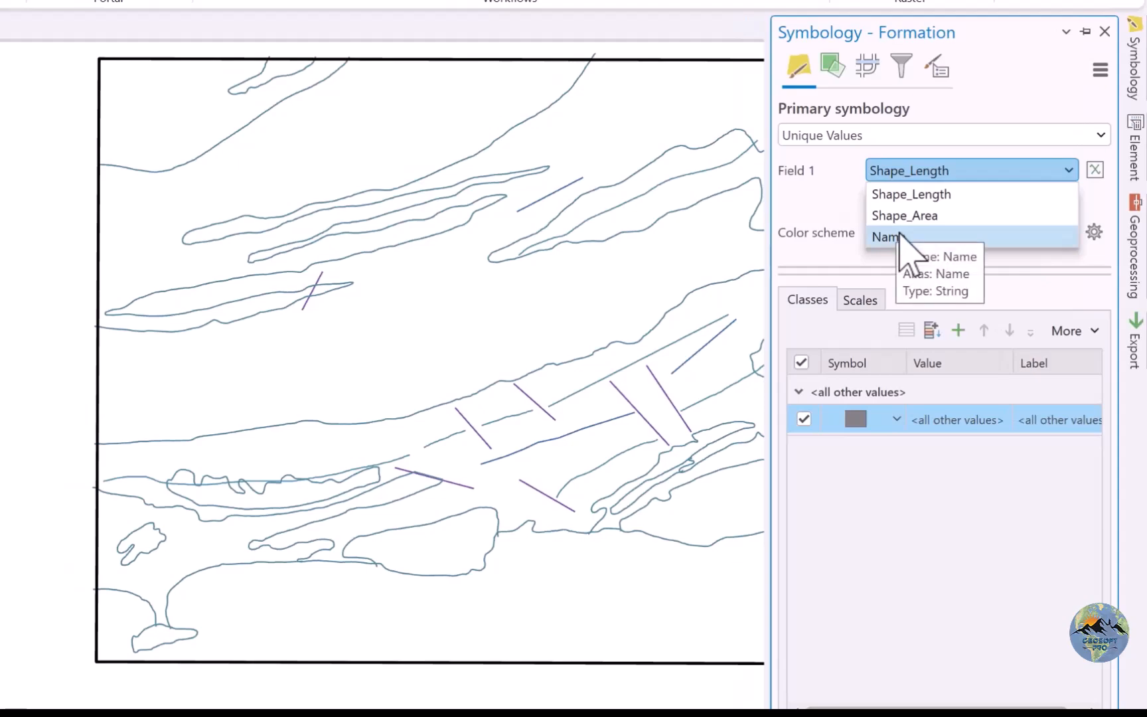
click(900, 236)
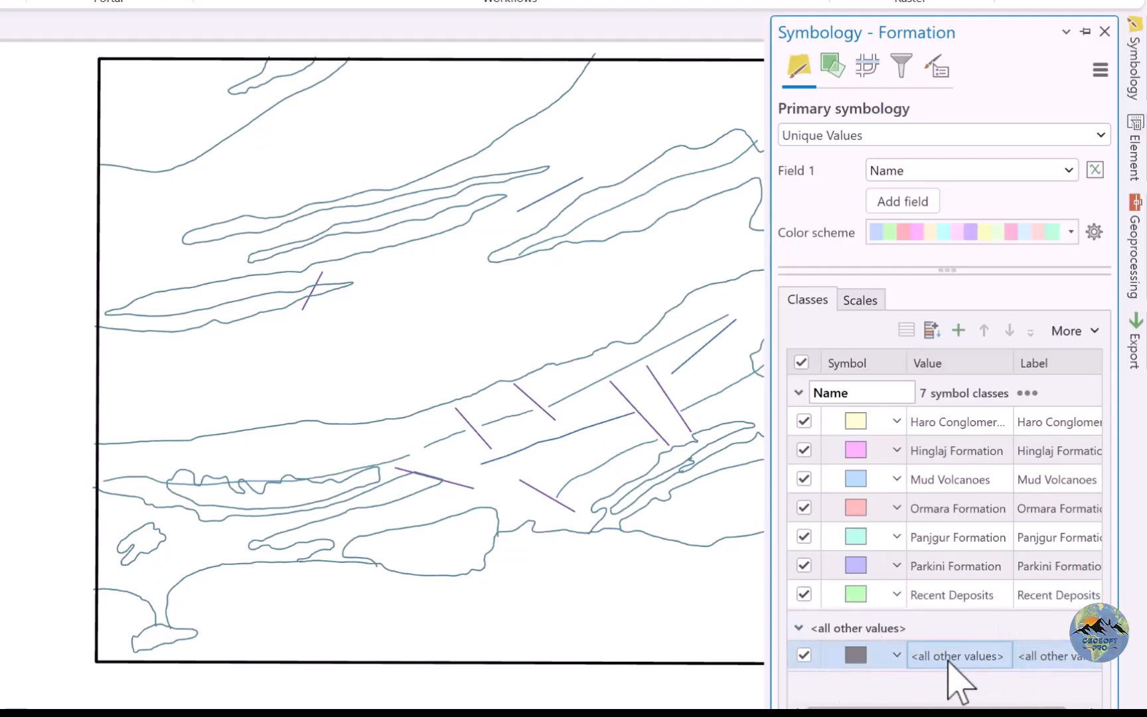
click(1067, 330)
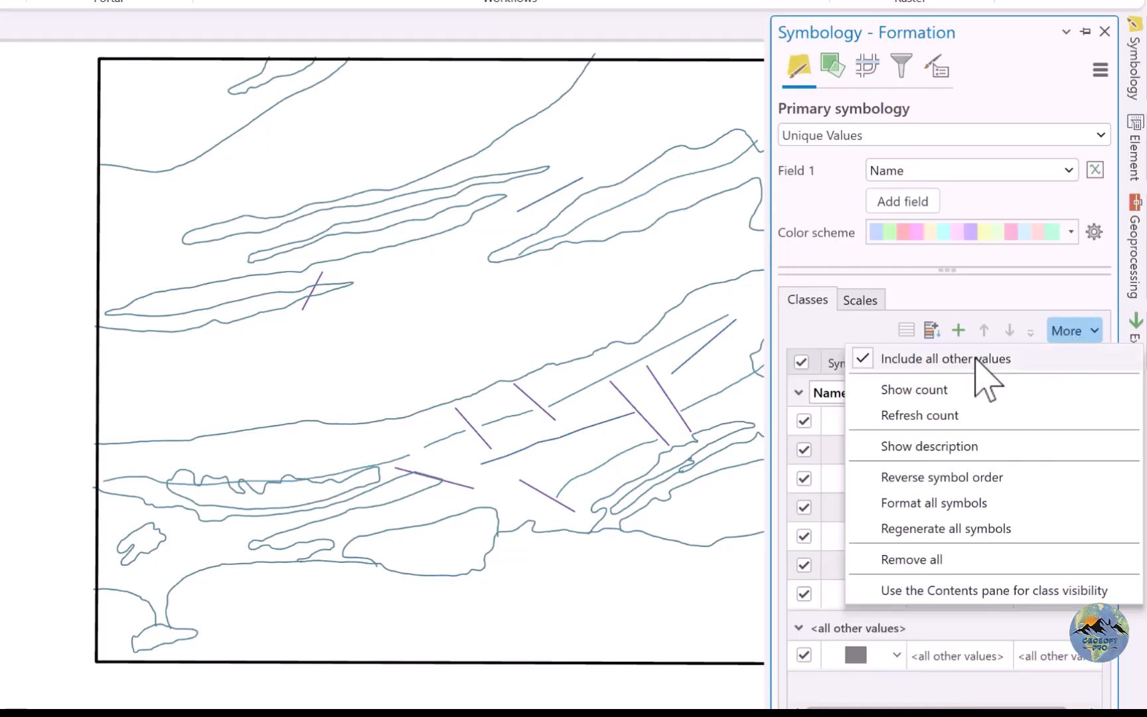
click(989, 361)
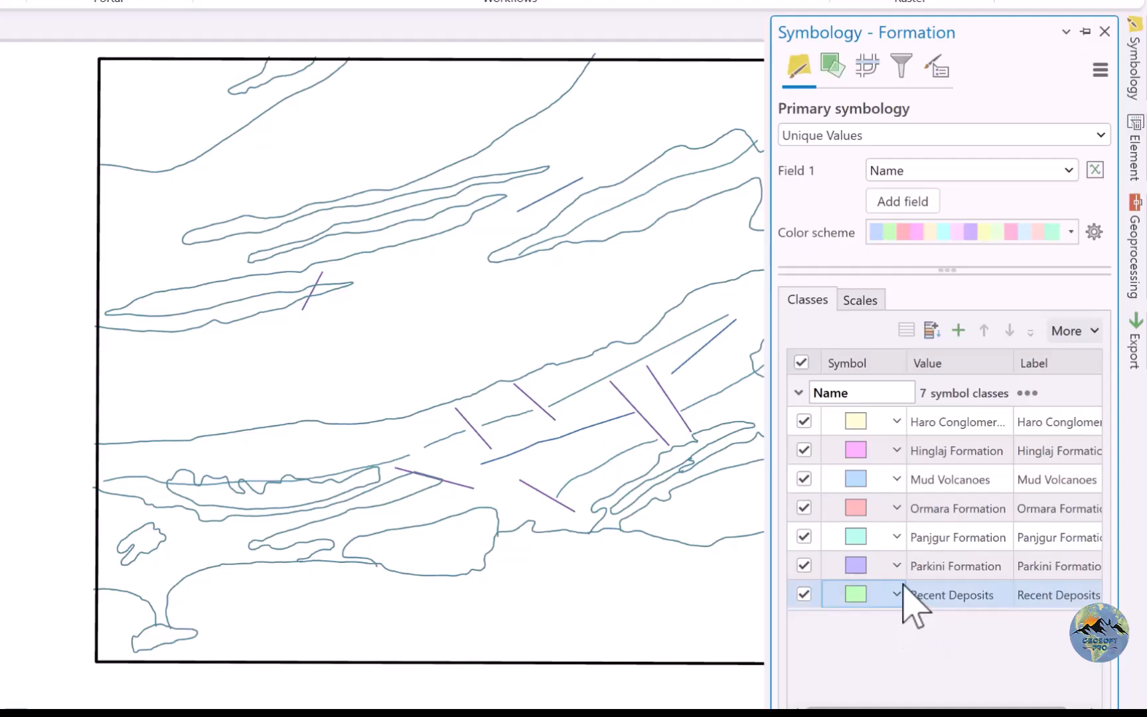
click(941, 601)
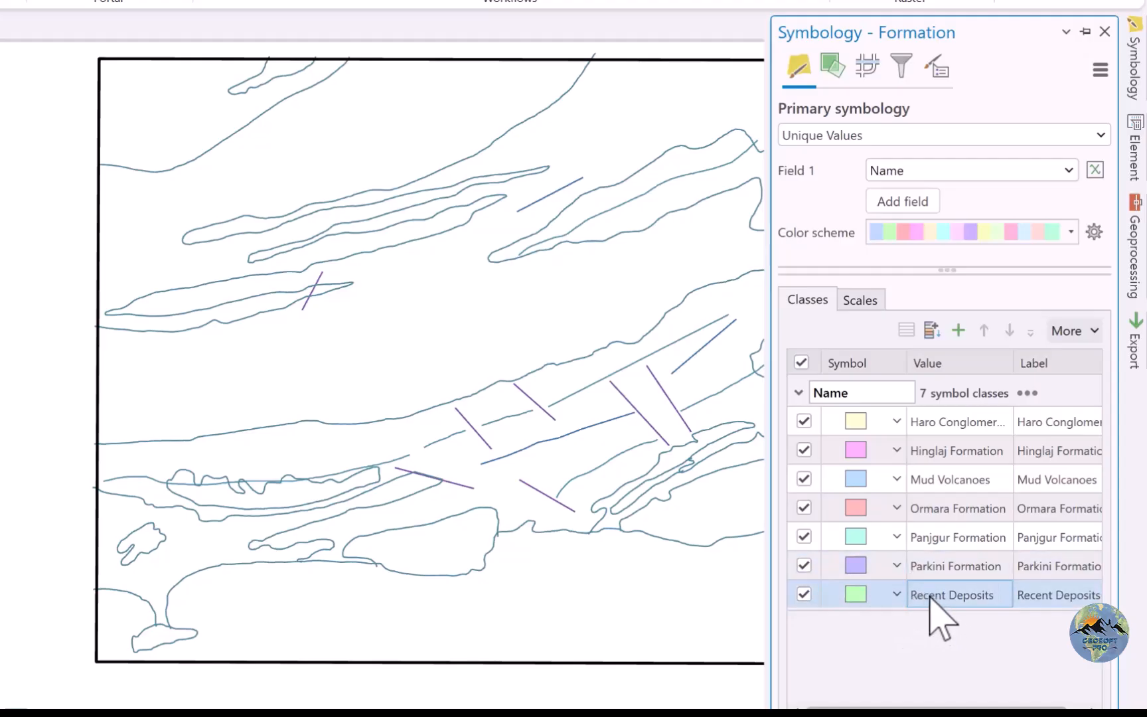
click(930, 485)
click(927, 593)
click(918, 622)
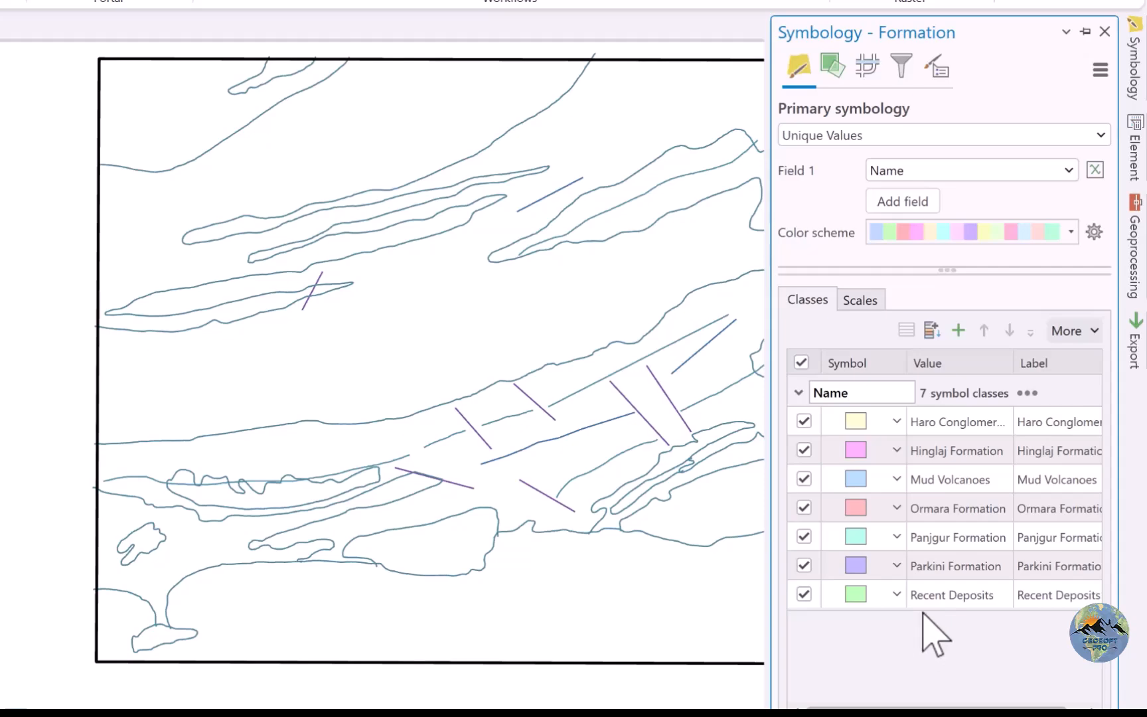
click(931, 596)
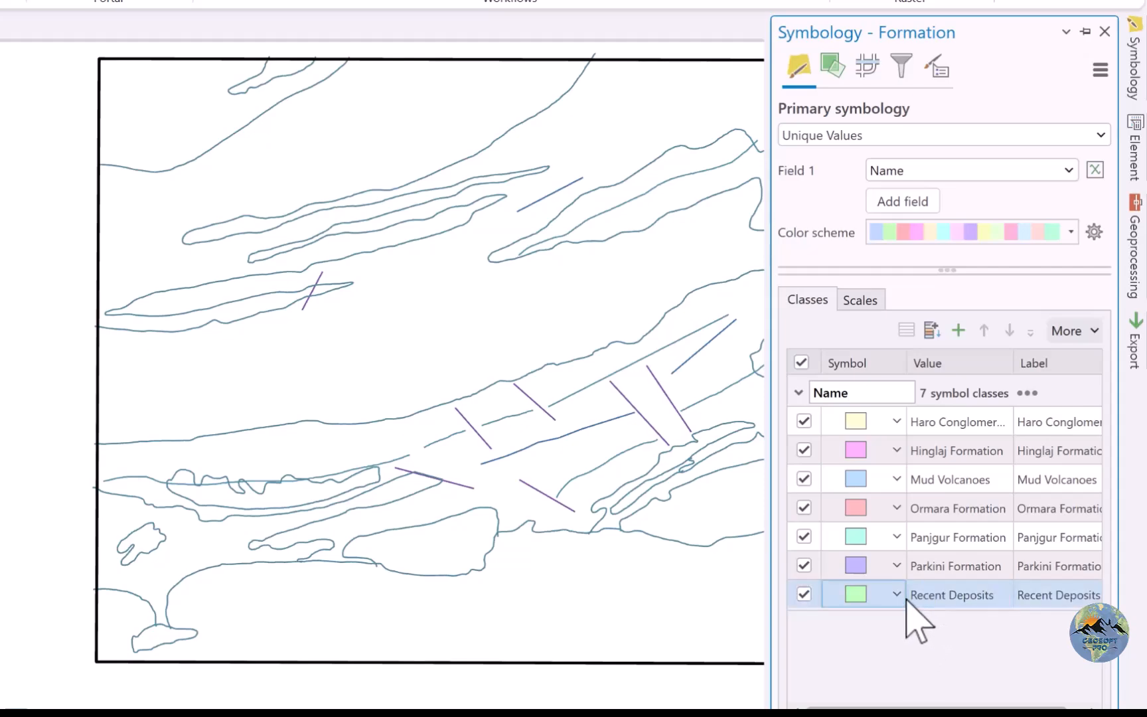
click(861, 587)
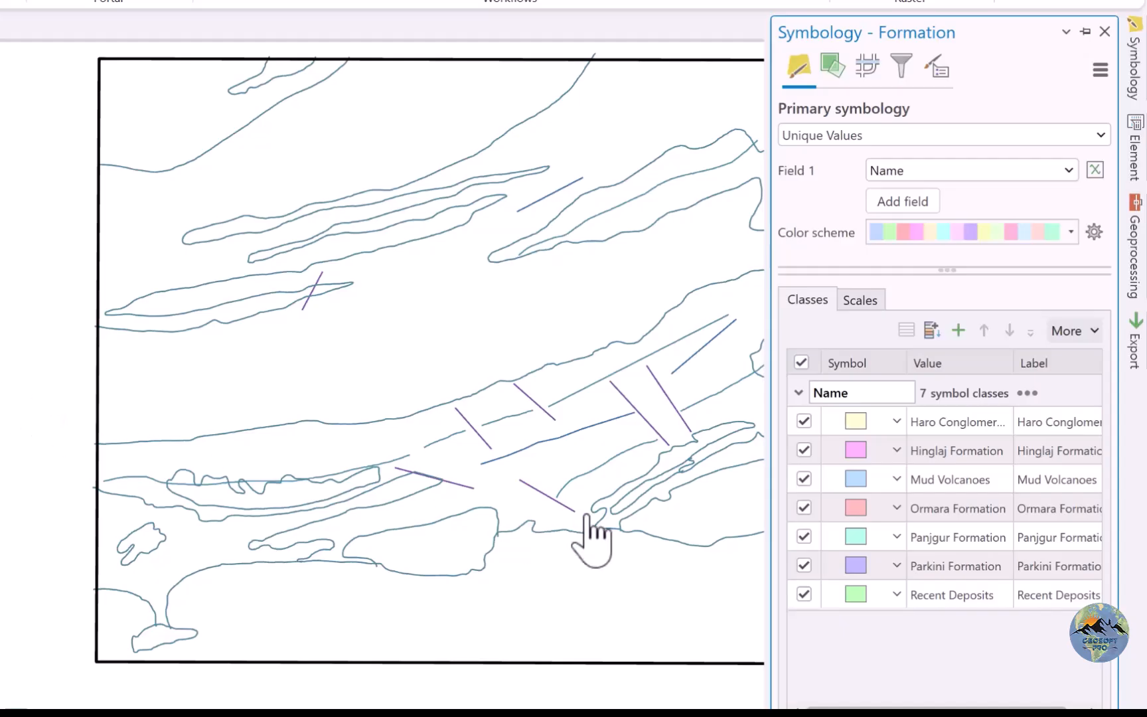
click(973, 607)
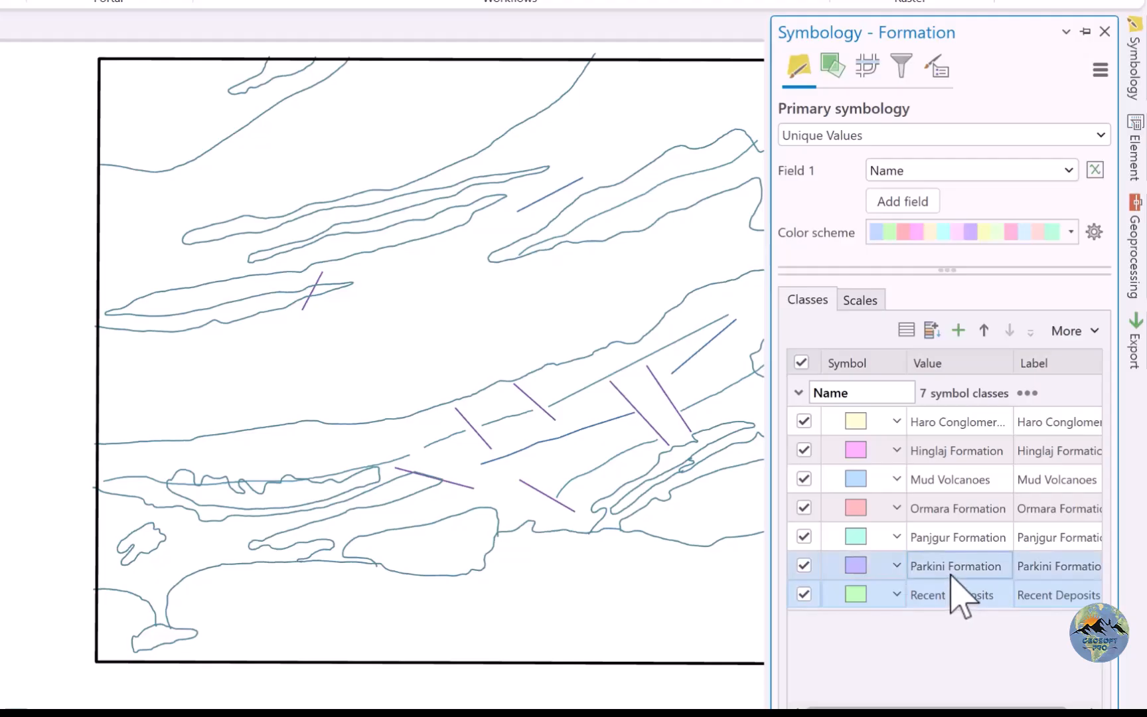
ctrl+click(956, 508)
click(956, 508)
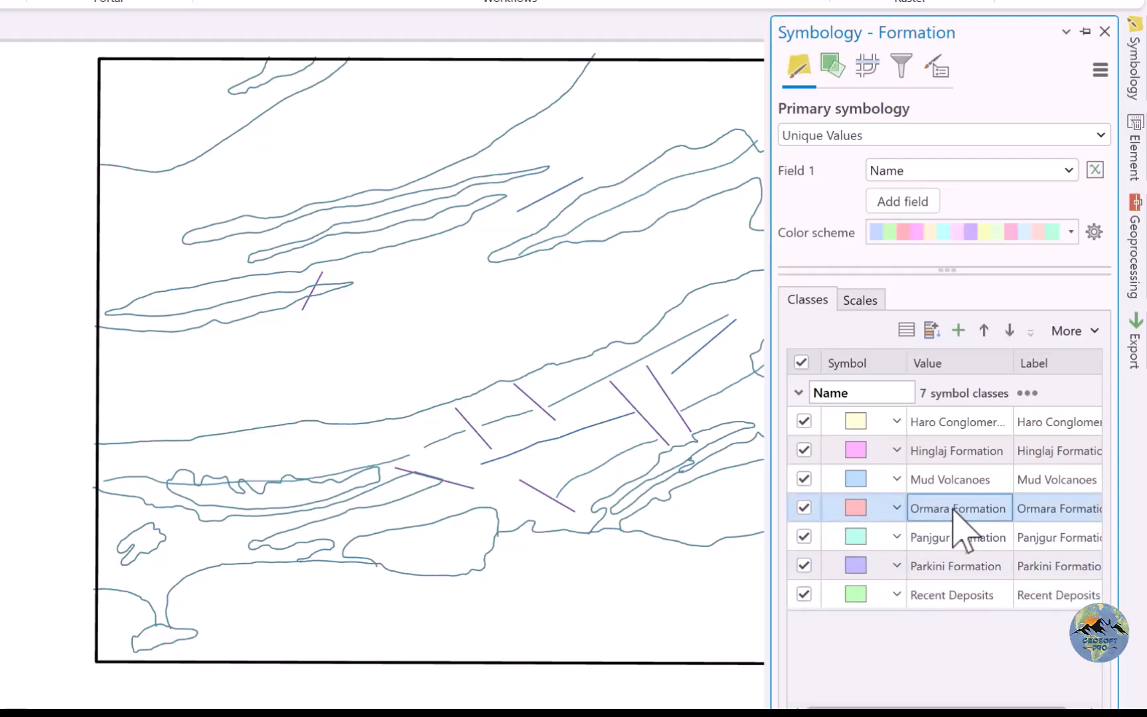
Move the Recent Deposits class to the first place in the Formation symbol class order.
click(951, 595)
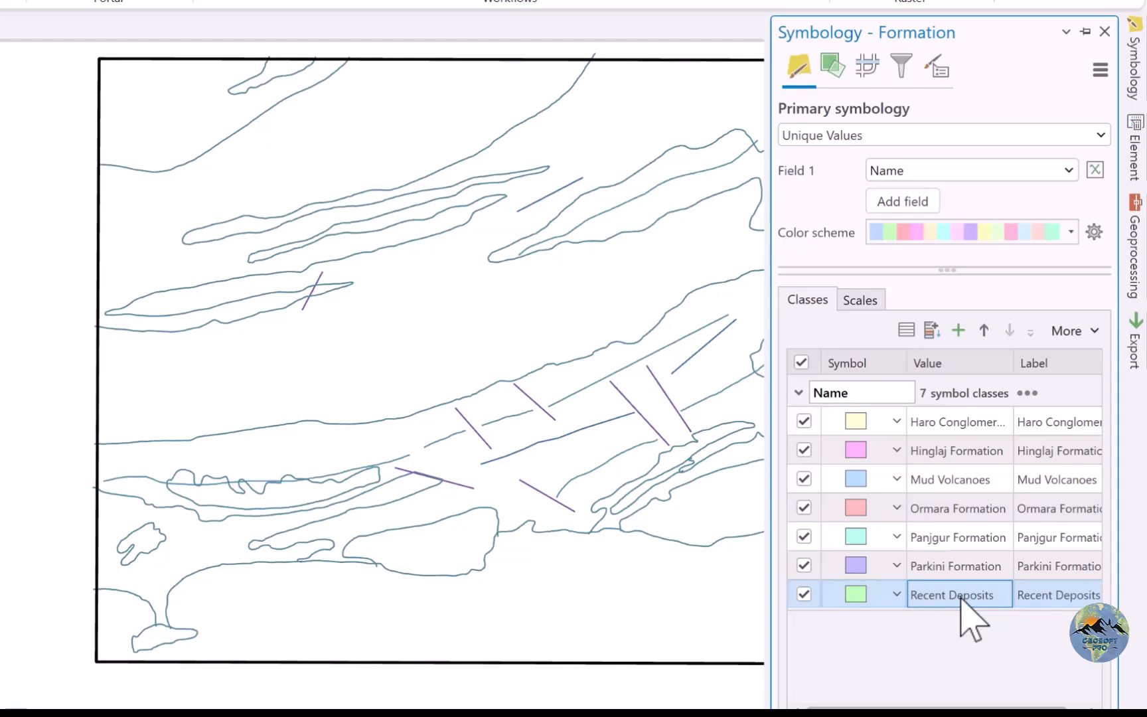
click(984, 330)
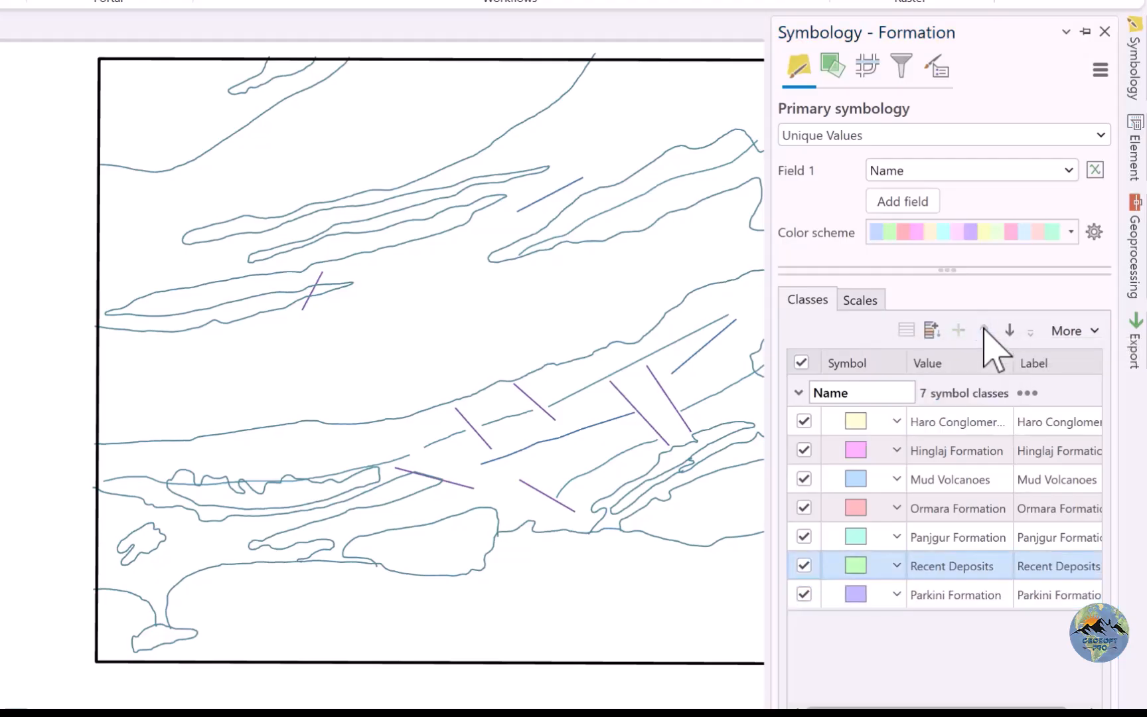
click(985, 330)
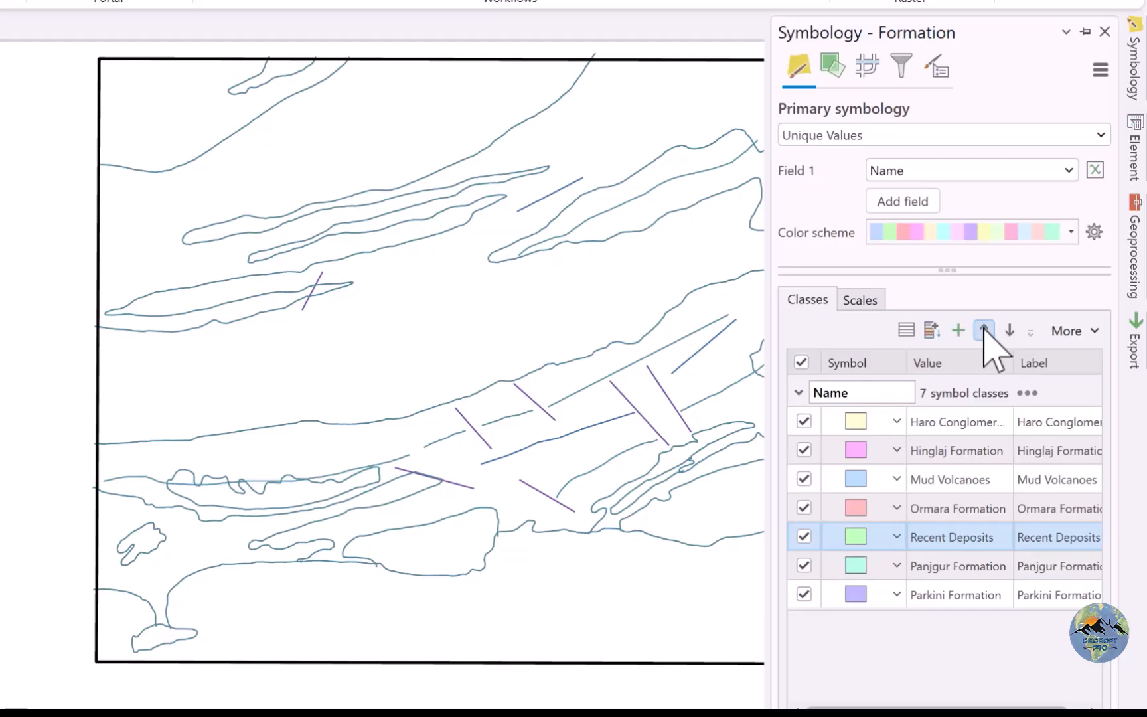
click(985, 330)
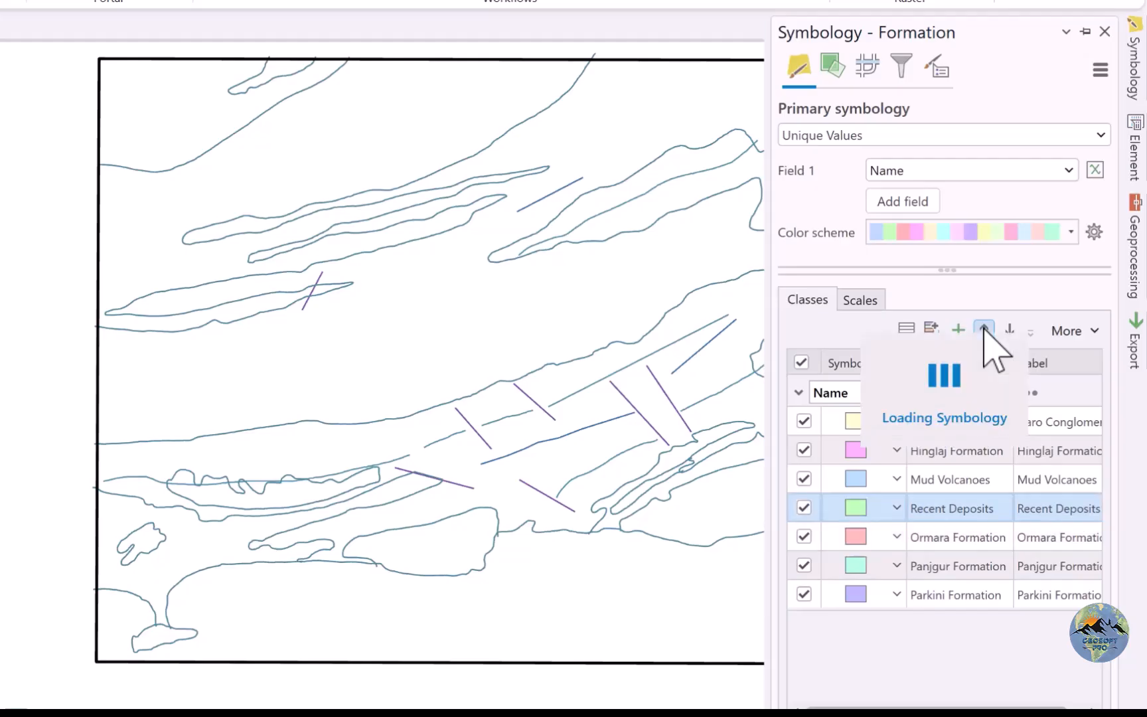
click(985, 330)
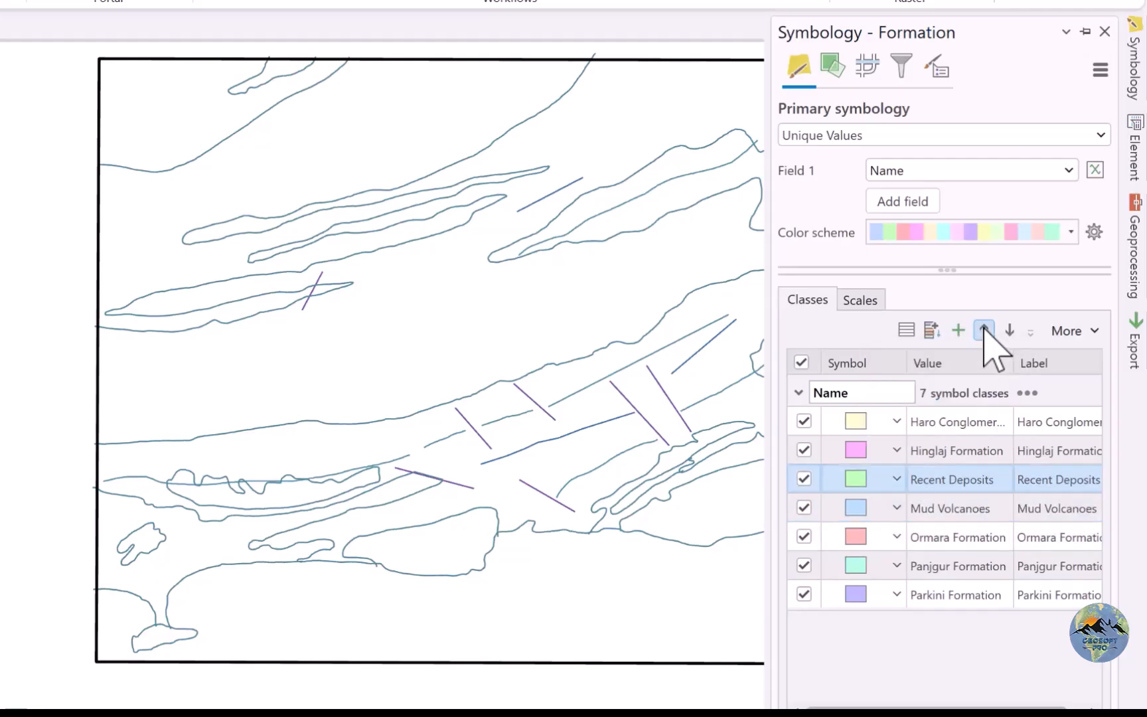
click(945, 479)
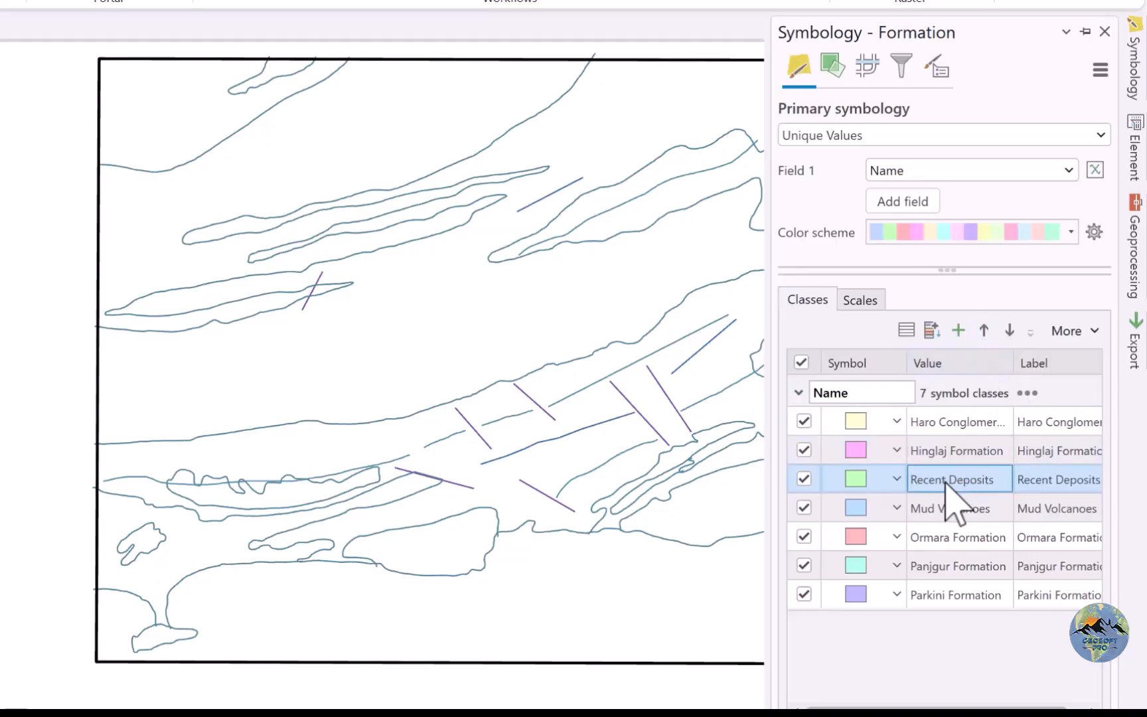
drag(938, 480, 943, 418)
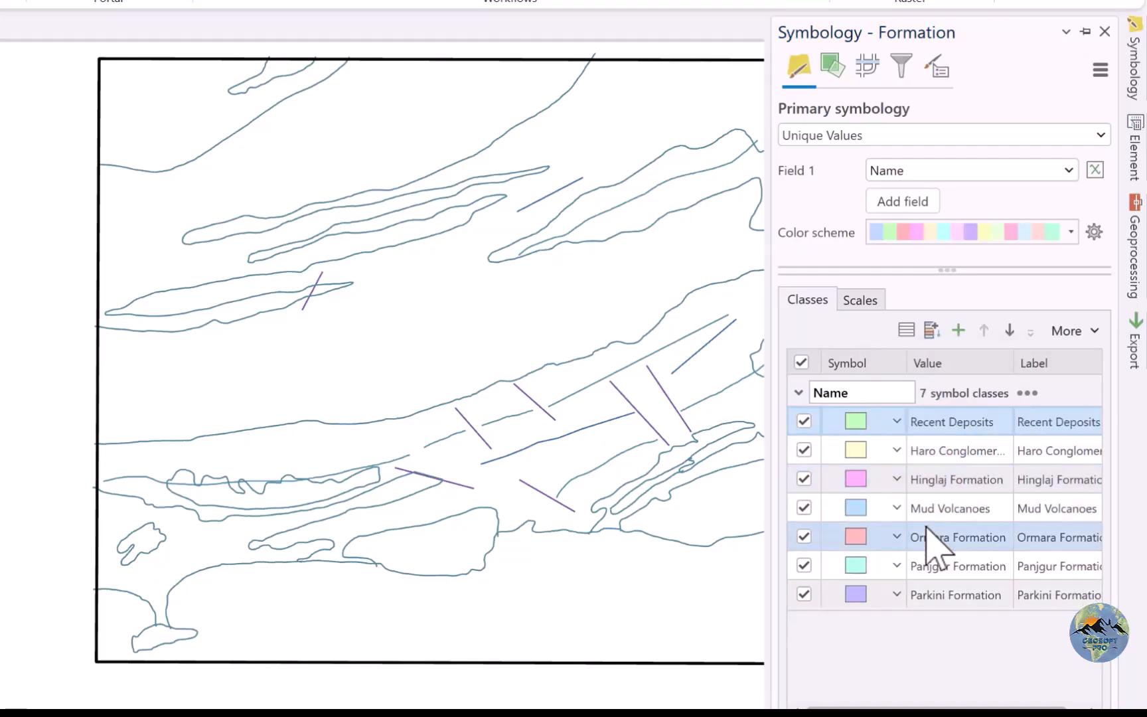
Reorder the symbol classes so Mud Volcanoes and Ormara Formation come directly below Recent Deposits.
drag(952, 510, 932, 454)
drag(956, 539, 936, 474)
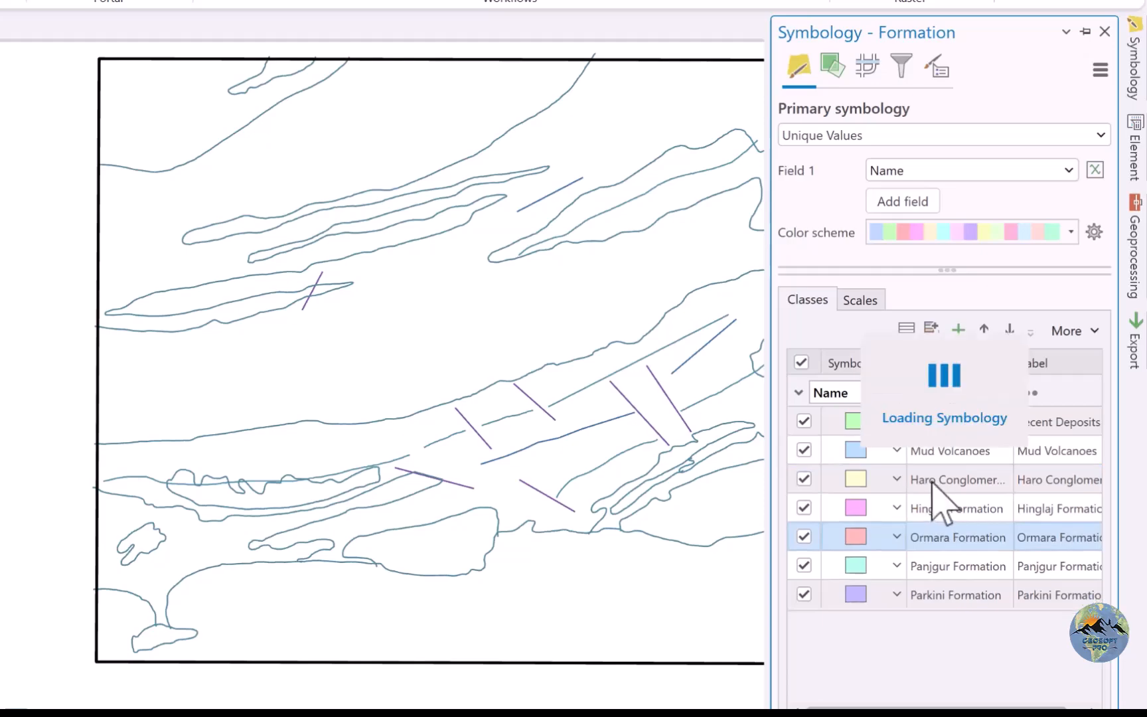
click(956, 538)
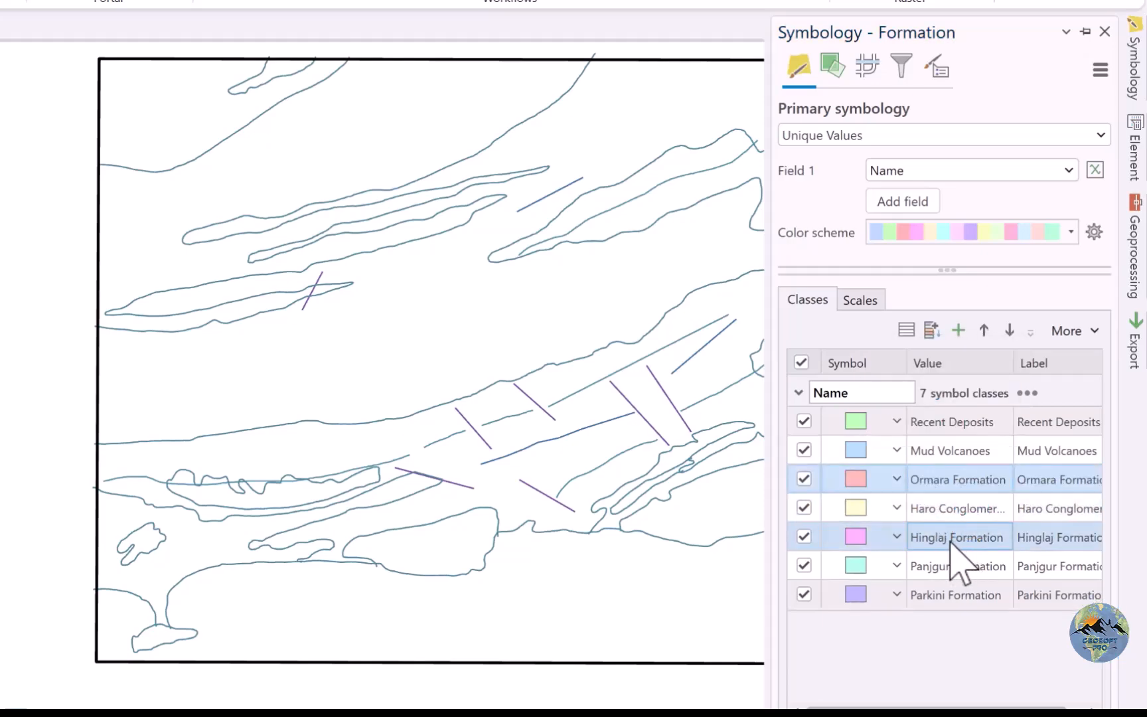
Order the classes below Haro Conglomerates as Parkini, Hinglaj and Panjgur Formation, and consult the geological map legend image.
mouse_move(770, 714)
mouse_move(776, 671)
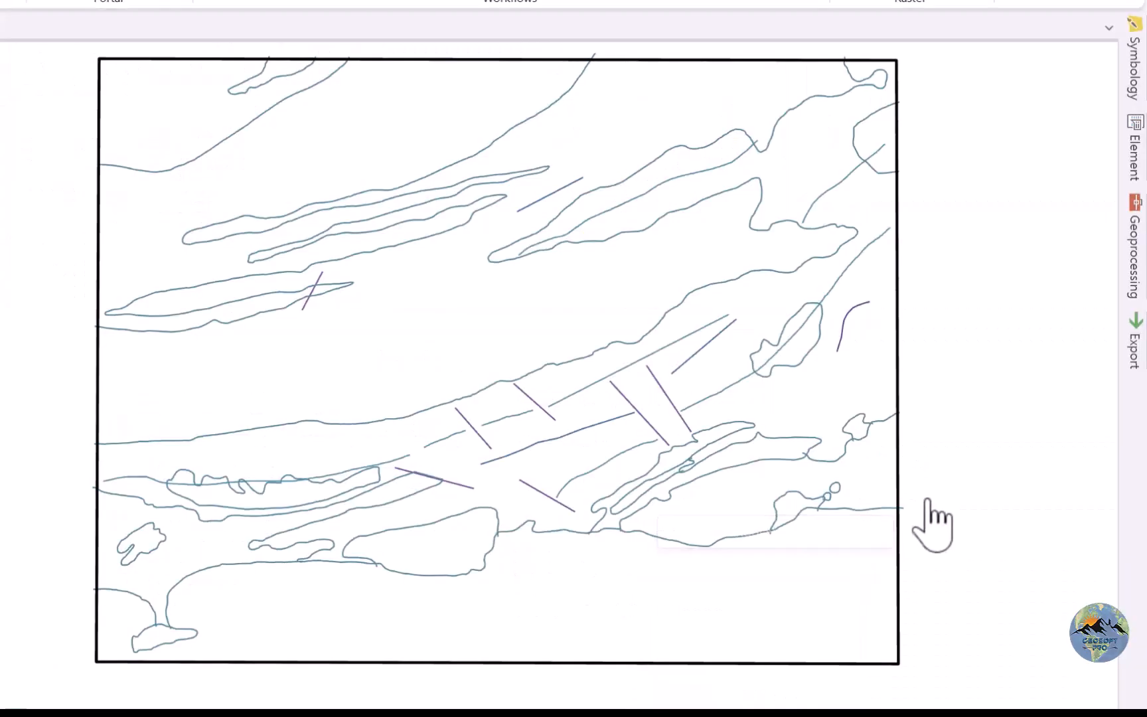
click(1138, 79)
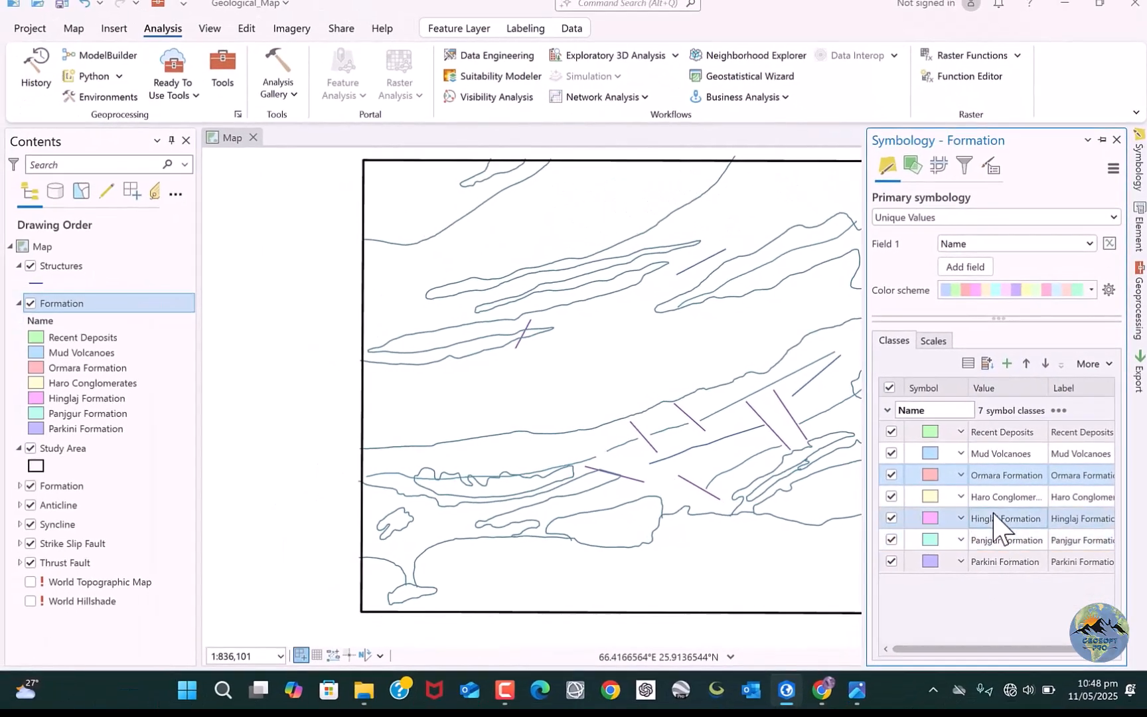
drag(993, 564, 989, 517)
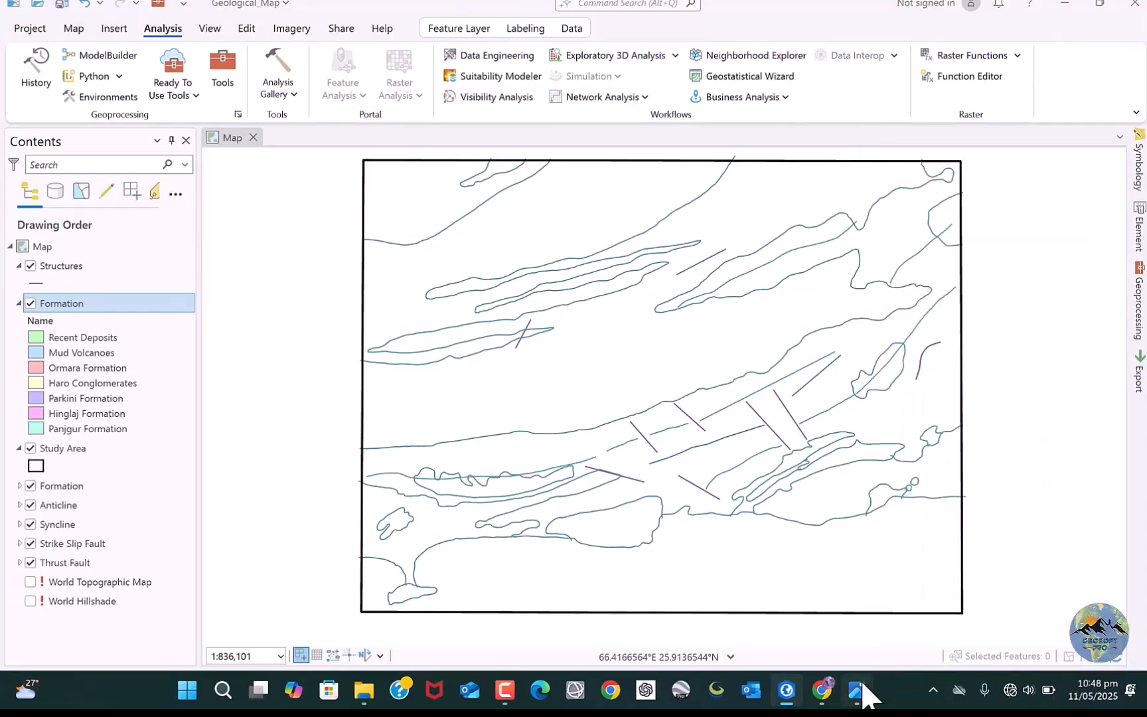
click(875, 616)
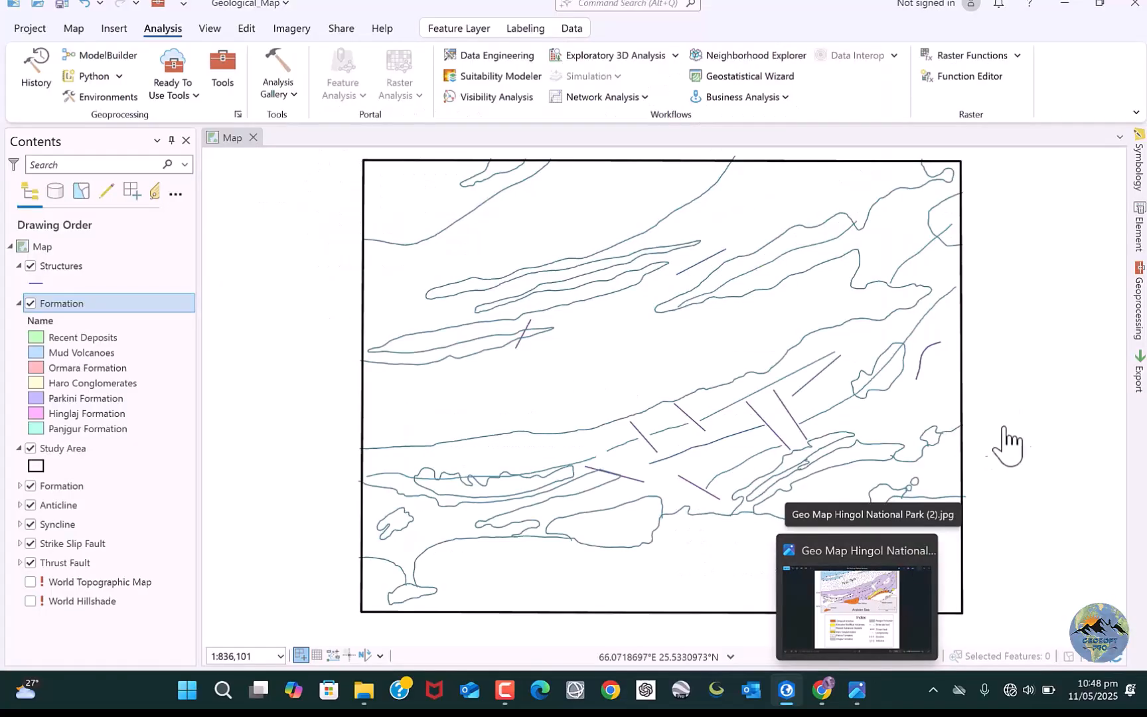
mouse_move(1140, 193)
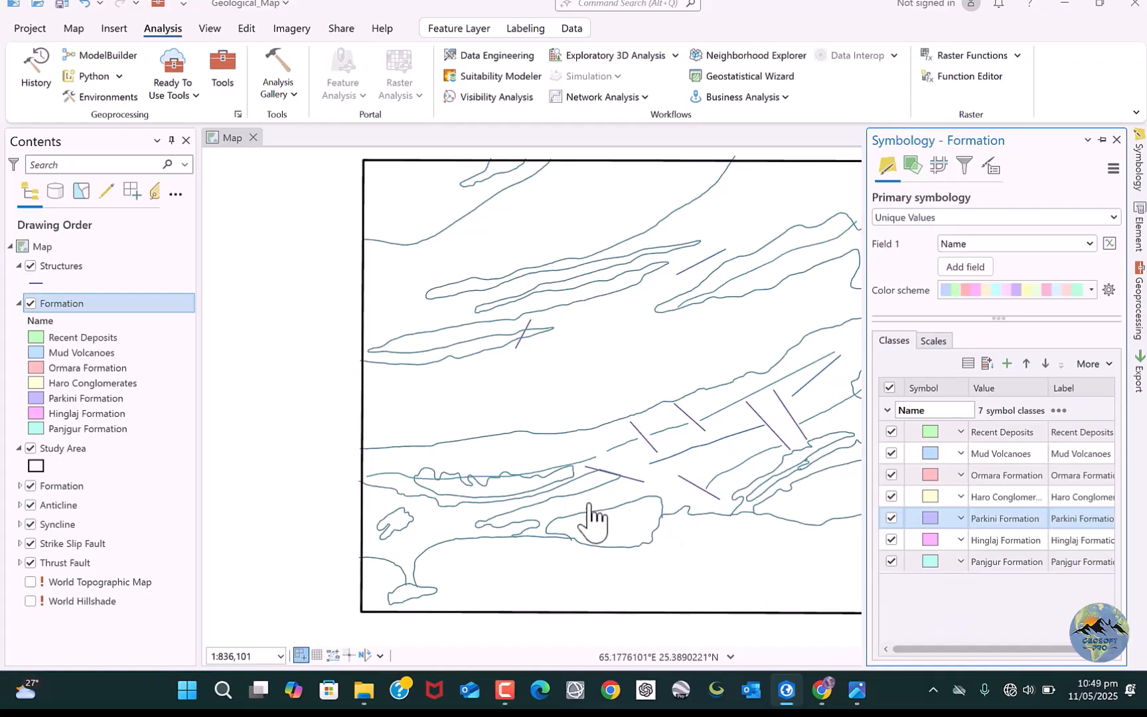
click(498, 408)
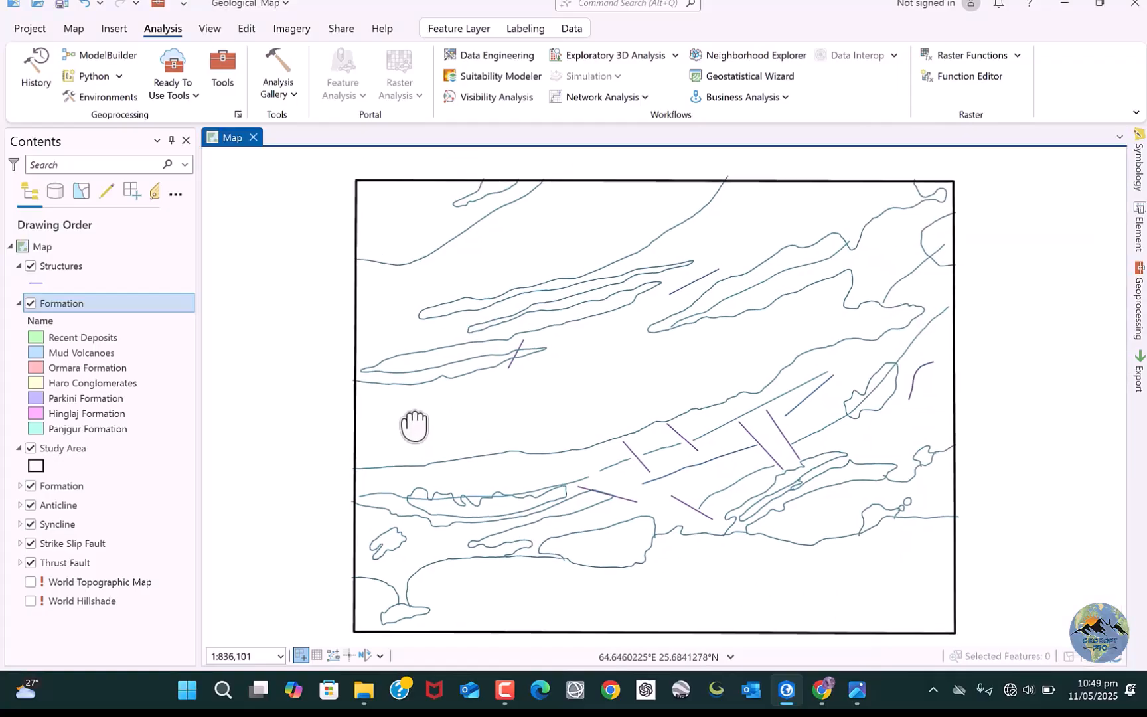
drag(468, 439, 433, 417)
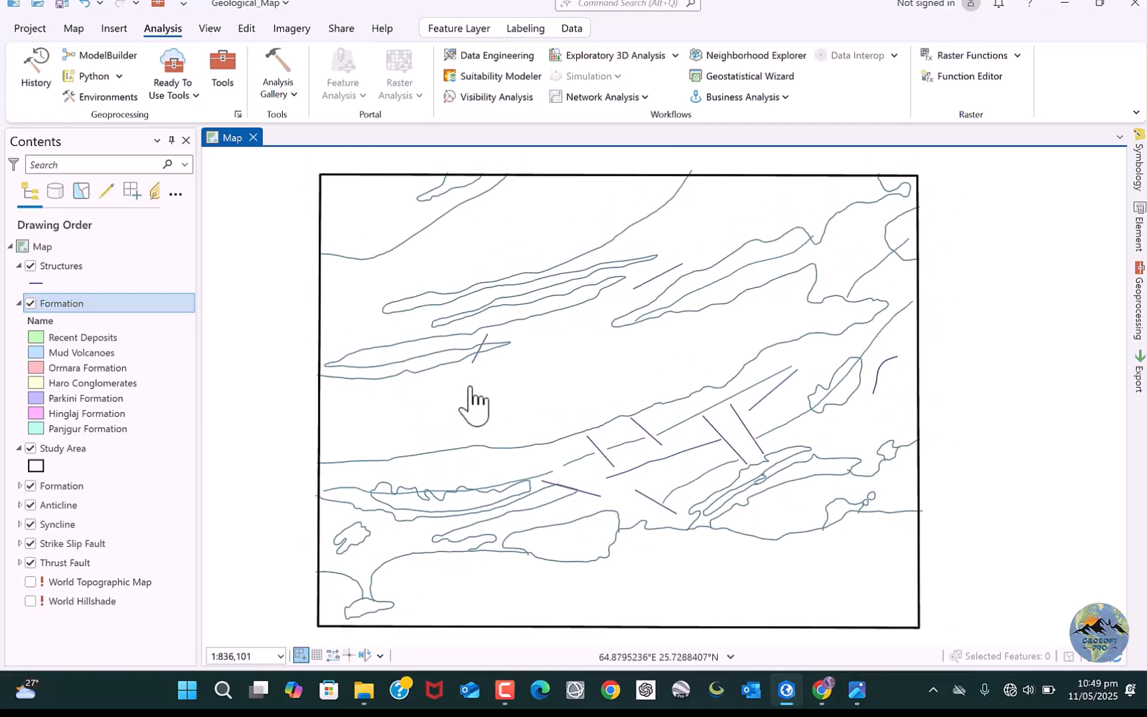
scroll(473, 404, up, 3)
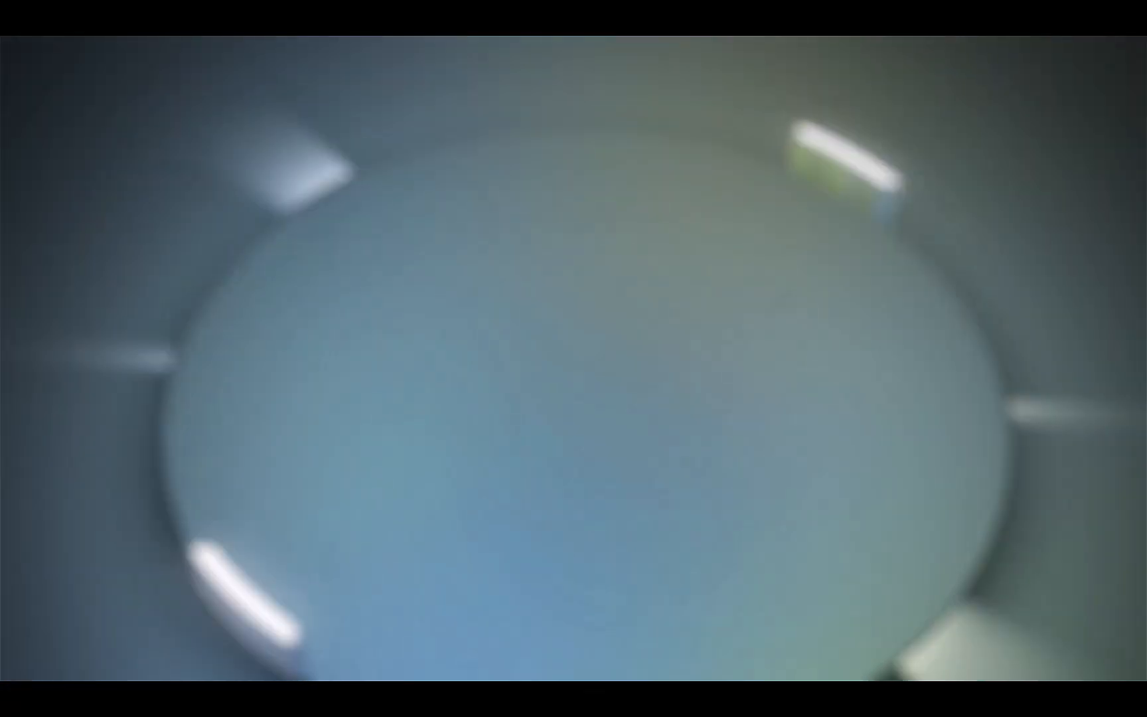